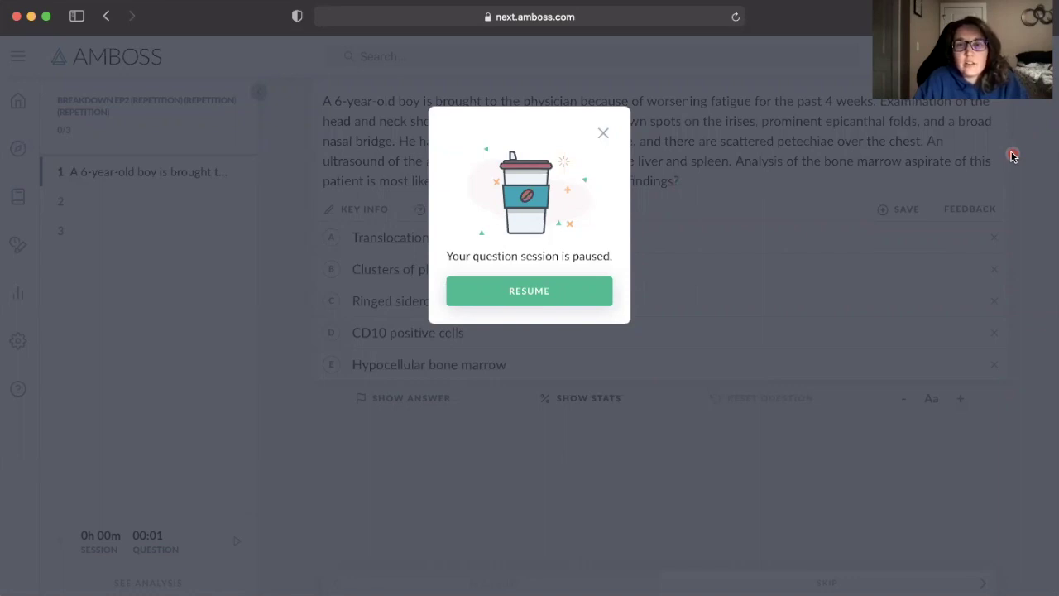
# - Resume the paused question session and highlight "bone marrow" and "show" in the final sentence of question 1
pyautogui.click(538, 298)
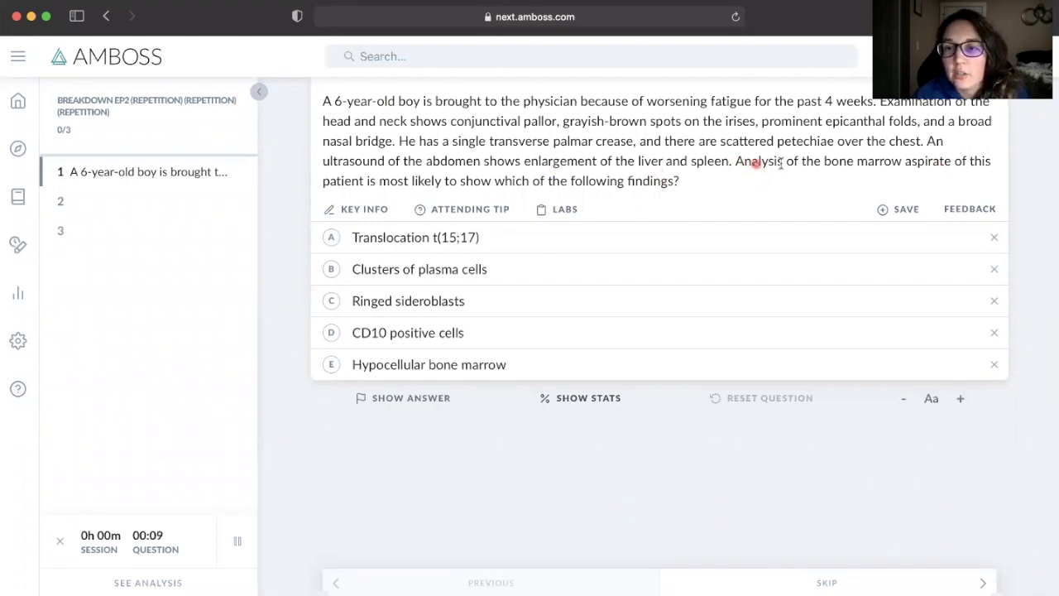
pyautogui.moveTo(825, 161); pyautogui.dragTo(904, 160)
pyautogui.moveTo(461, 181); pyautogui.dragTo(495, 182)
pyautogui.click(749, 160)
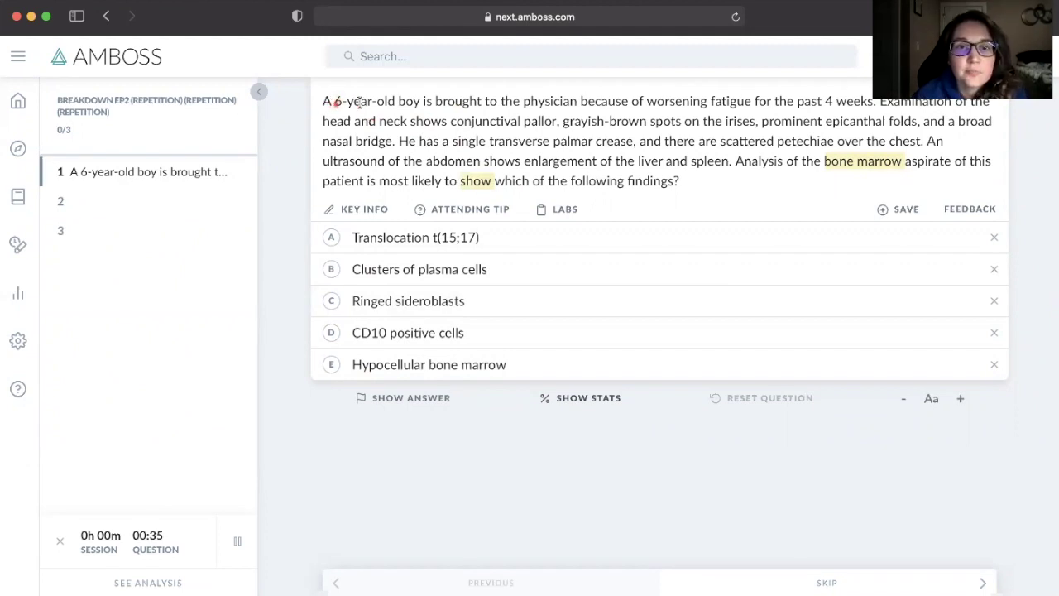
# - Highlight "6-year-old boy", "4 weeks", "prominent epicanthal folds", "scattered petechiae" and the liver and spleen enlargement in question 1
pyautogui.moveTo(334, 104); pyautogui.dragTo(422, 103)
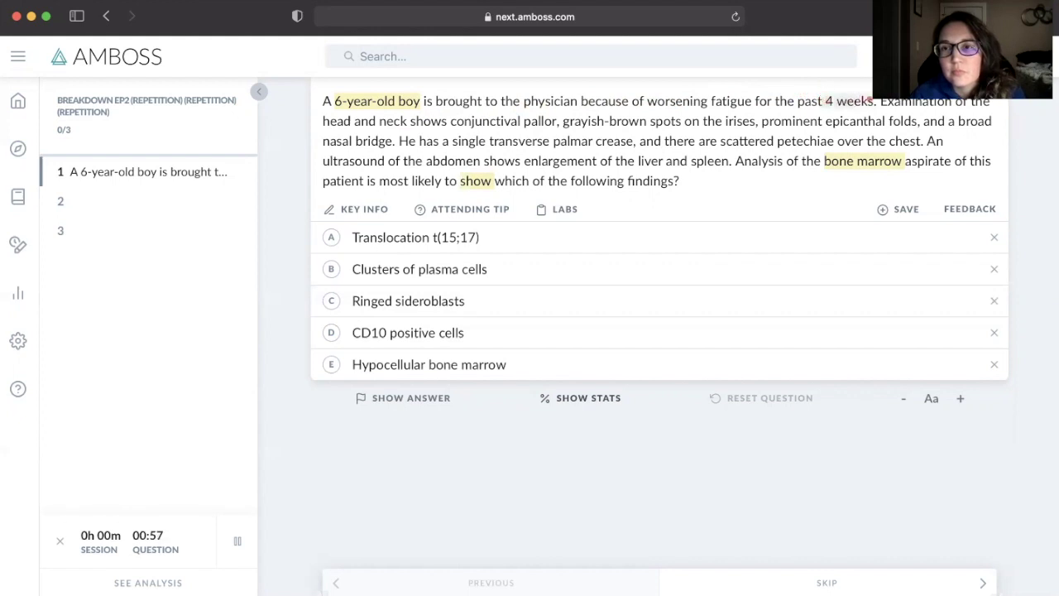
pyautogui.moveTo(875, 102); pyautogui.dragTo(876, 102)
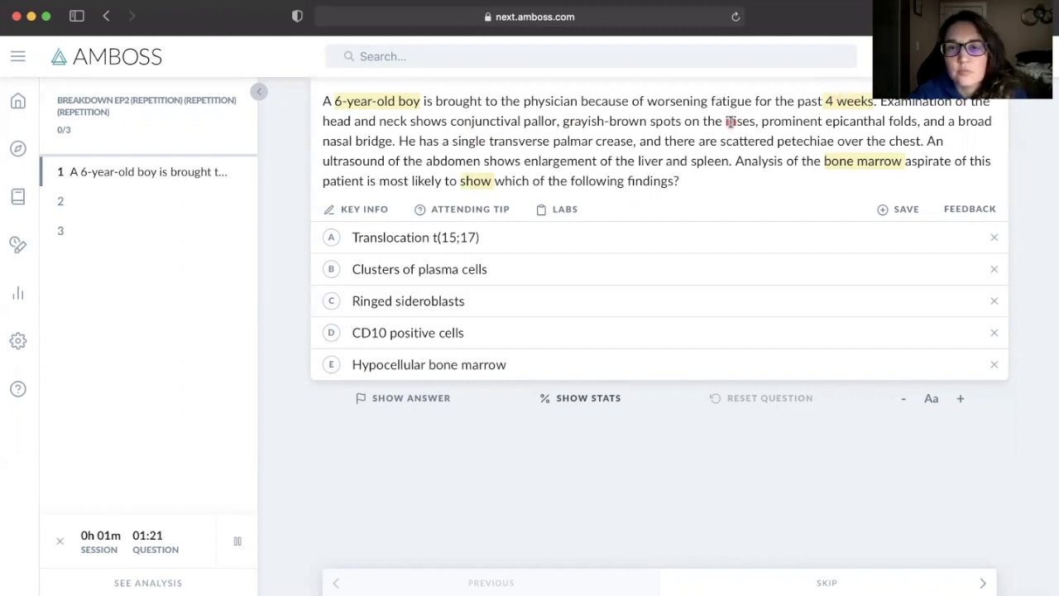
pyautogui.moveTo(854, 121); pyautogui.dragTo(916, 116)
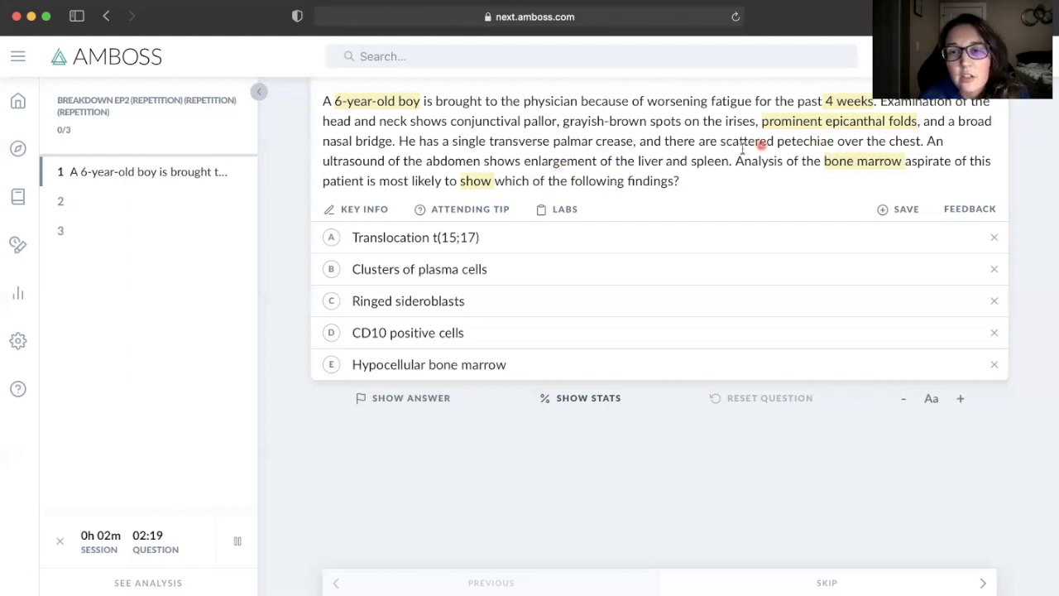
pyautogui.moveTo(721, 144); pyautogui.dragTo(835, 143)
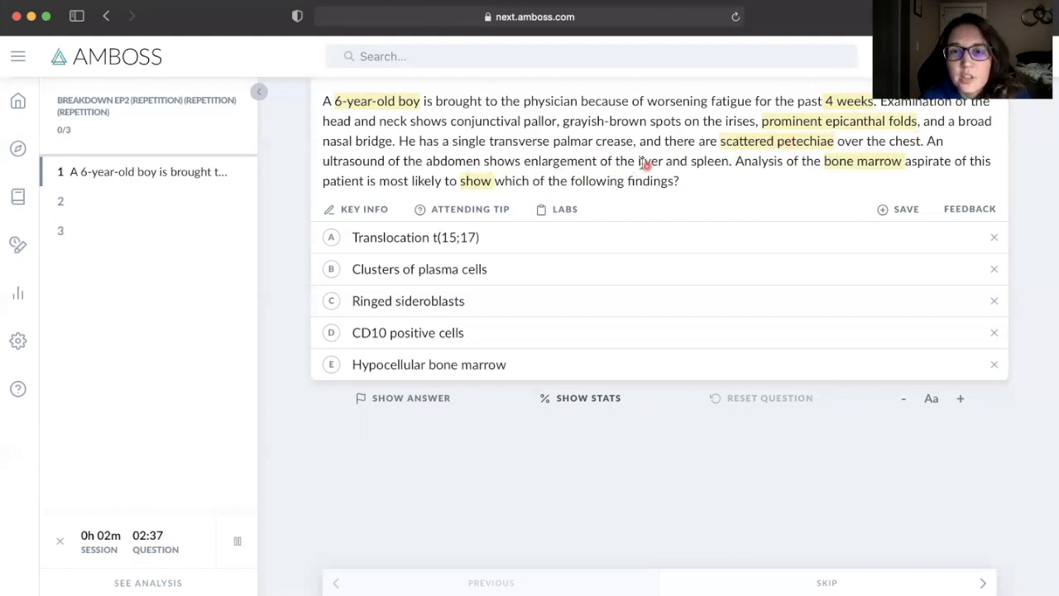
pyautogui.moveTo(522, 162); pyautogui.dragTo(725, 161)
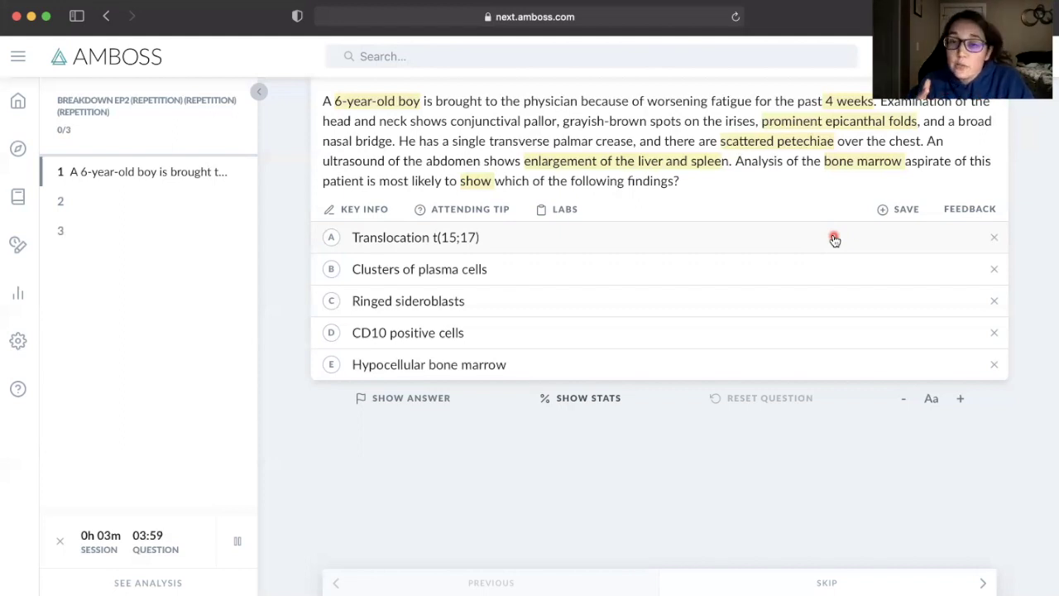
# - Cross out Translocation t(15;17), Clusters of plasma cells, Ringed sideroblasts and Hypocellular bone marrow as answers to question 1
pyautogui.click(994, 238)
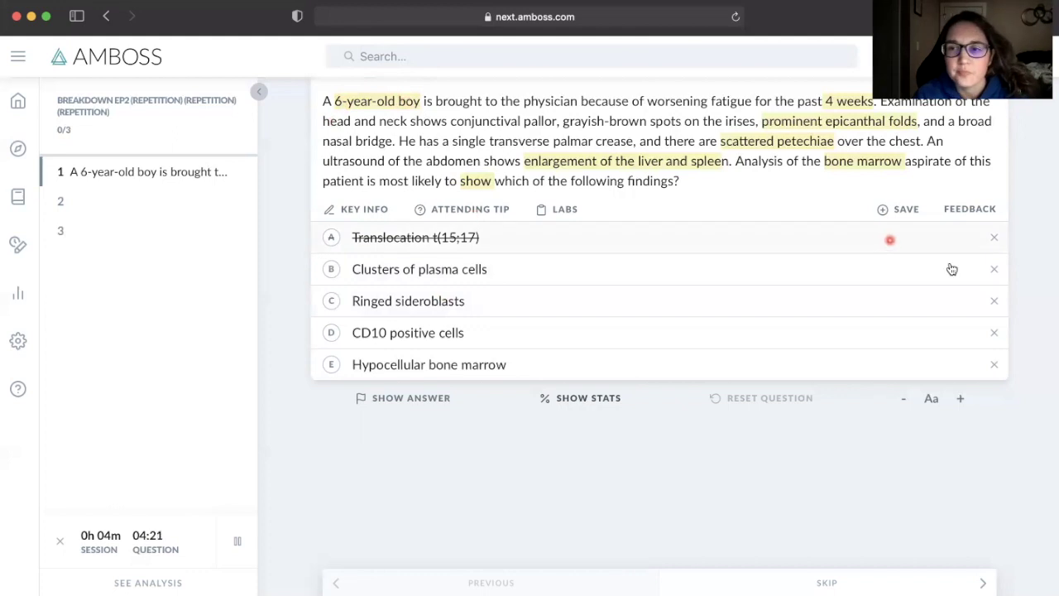
pyautogui.click(994, 269)
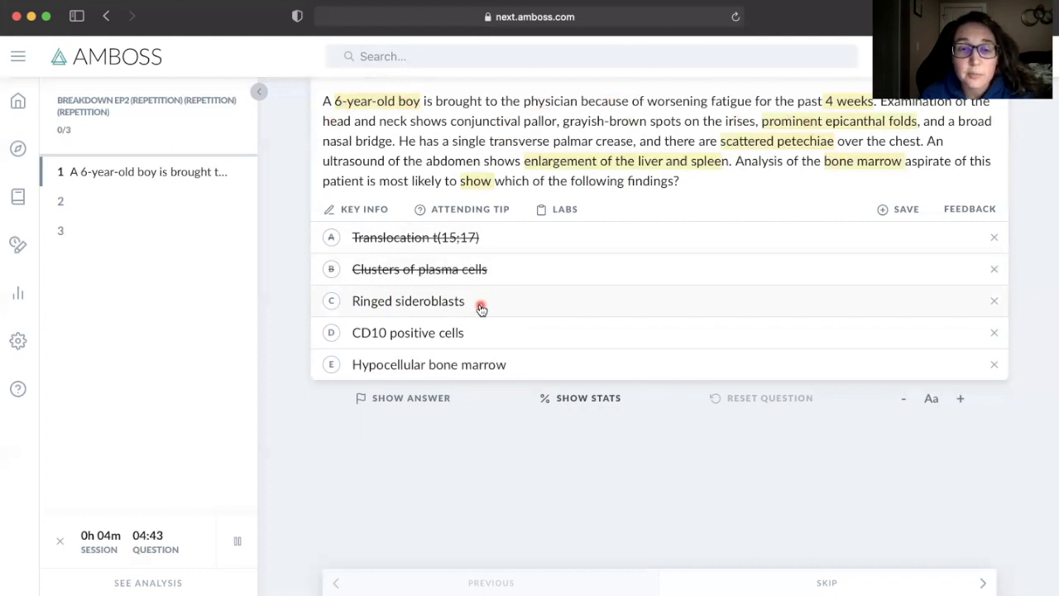
pyautogui.click(995, 301)
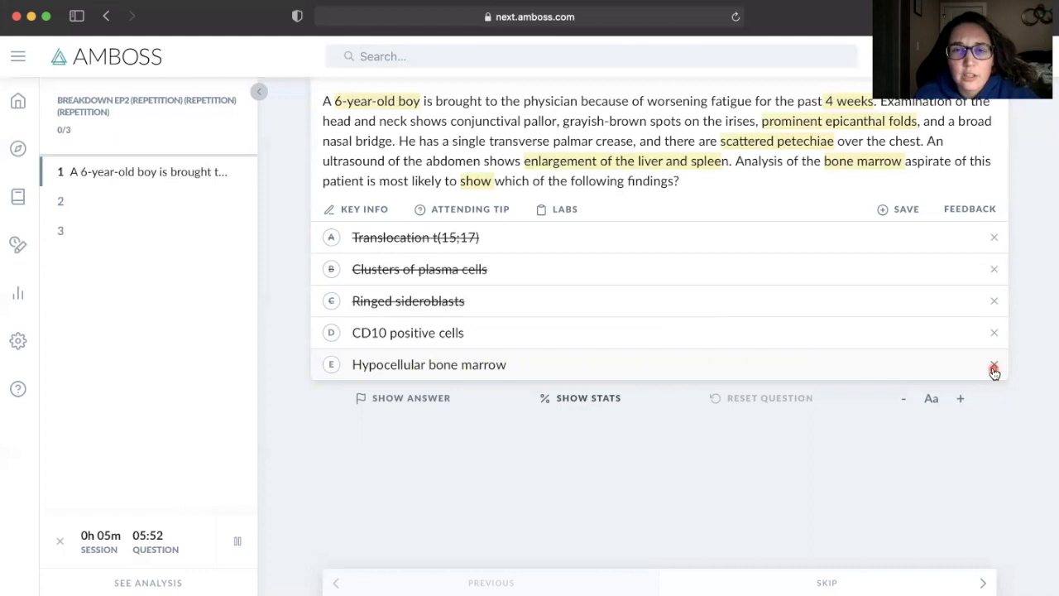
pyautogui.click(993, 369)
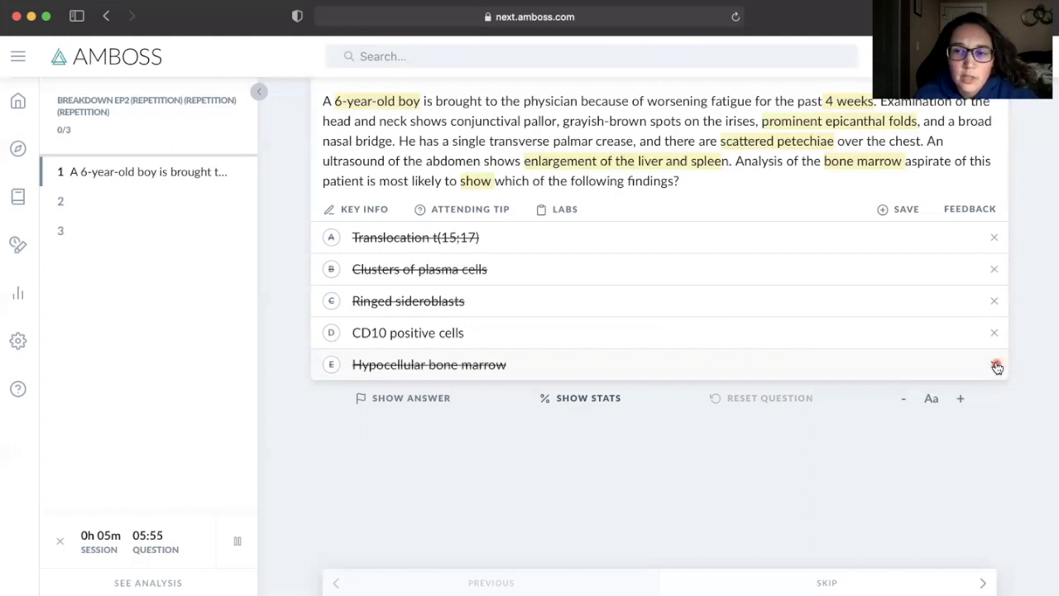
# - Answer question 1 with "CD10 positive cells", review its explanation and collapse it
pyautogui.click(438, 336)
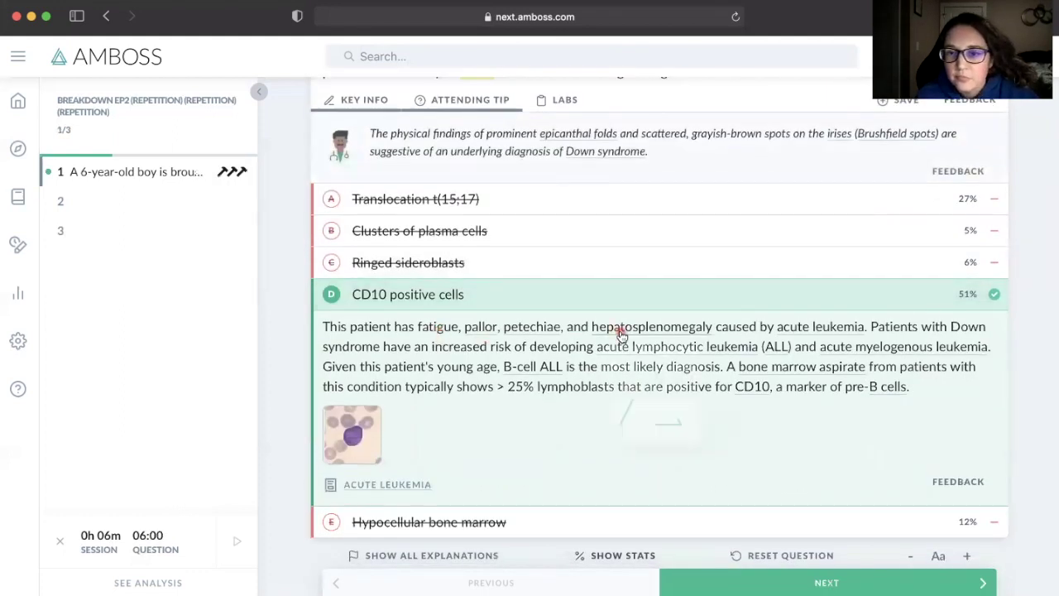
pyautogui.moveTo(632, 335)
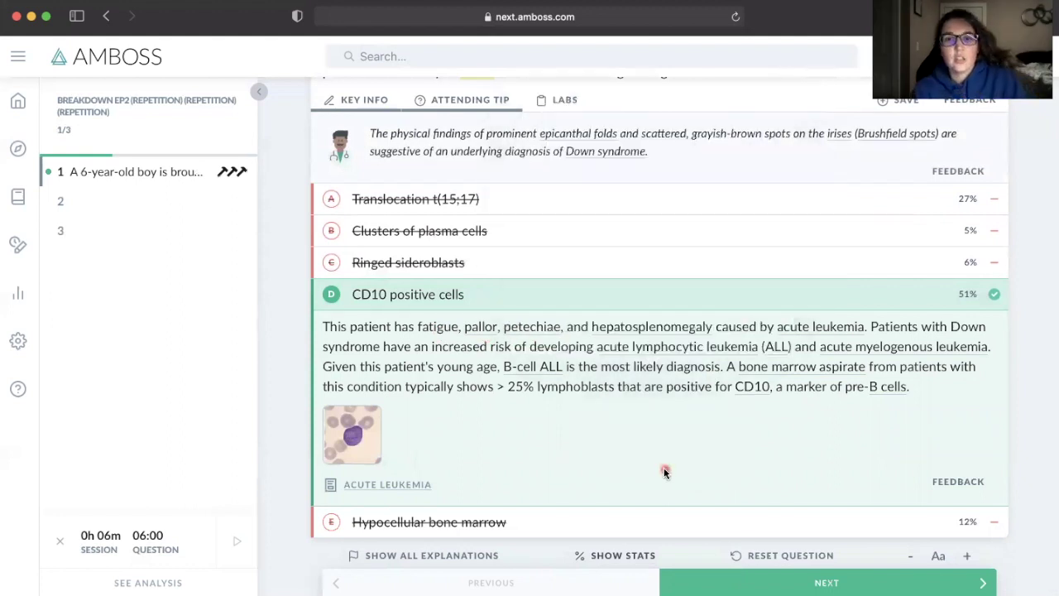
pyautogui.click(468, 293)
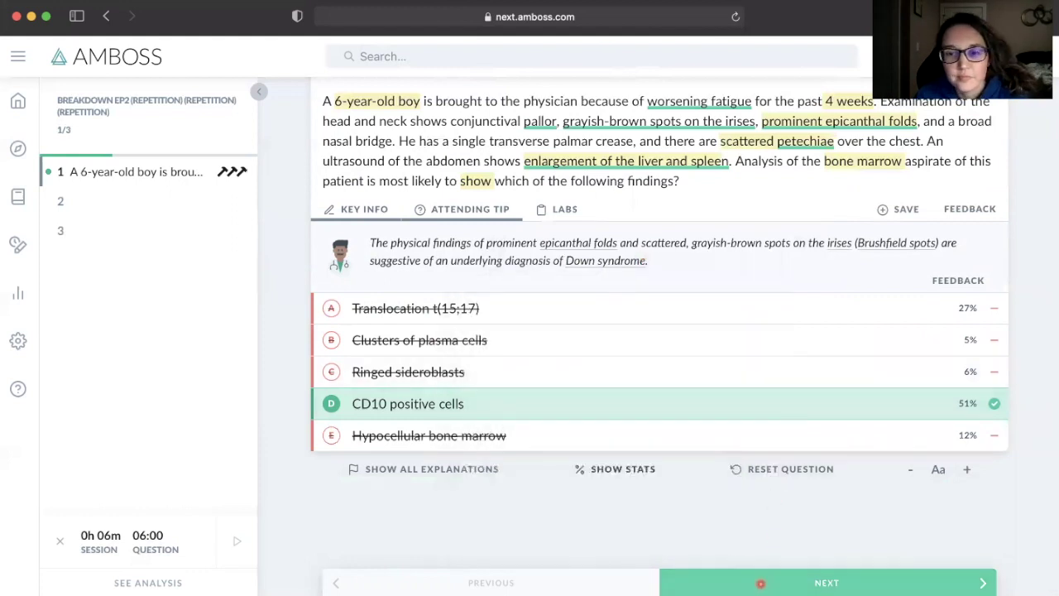
# - Go to question 2 and highlight "cause" and "symptoms" in its final sentence
pyautogui.click(749, 581)
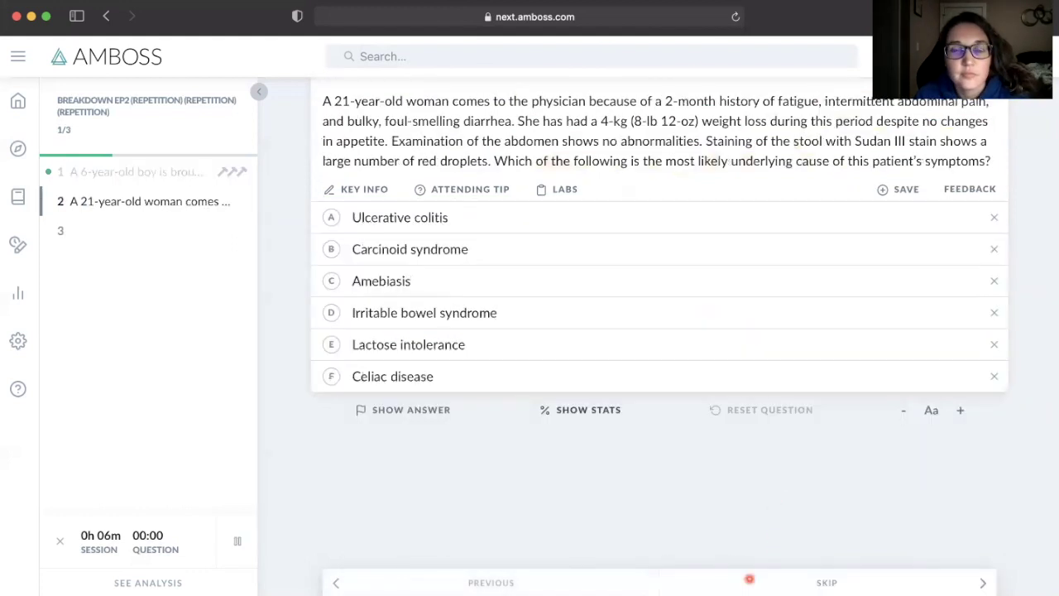
pyautogui.doubleClick(824, 162)
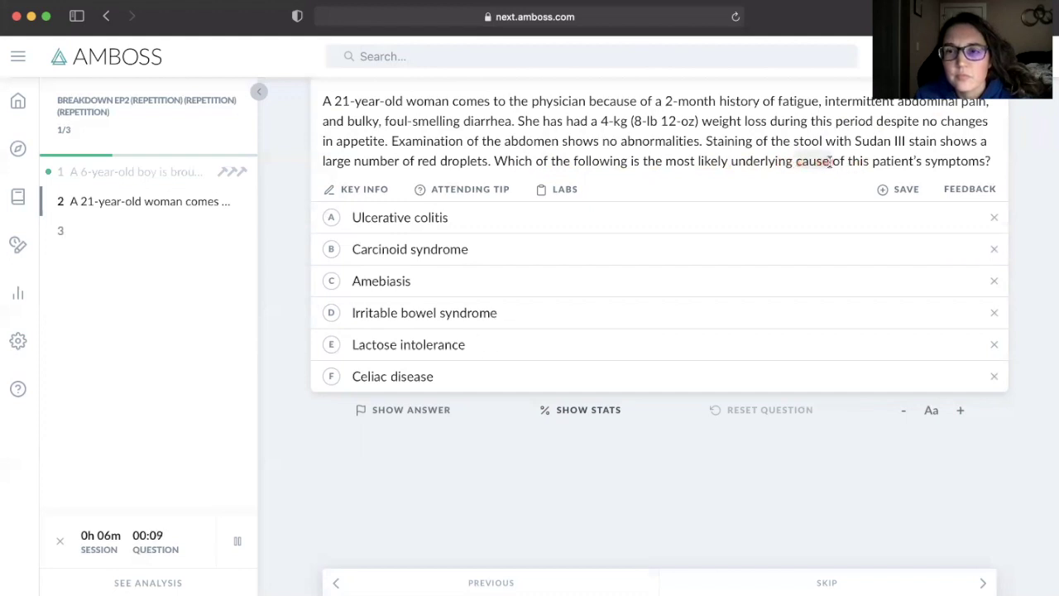
pyautogui.doubleClick(962, 163)
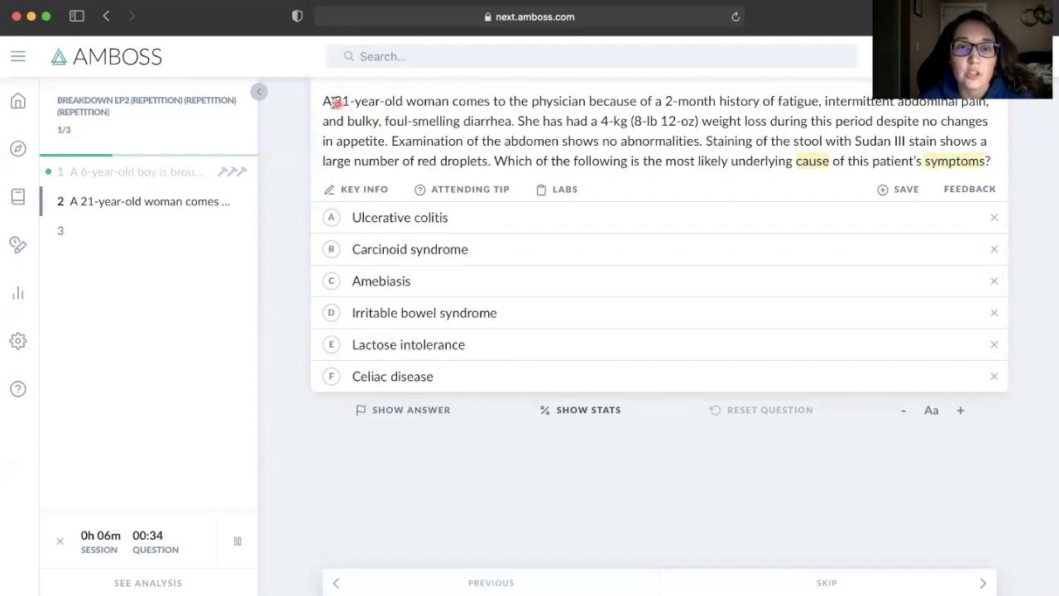
# - Highlight "21-year-old woman", "2-month", "bulky, foul-smelling diarrhea" and "weight loss" in question 2, leaving the Sudan III stain sentence unmarked
pyautogui.moveTo(369, 100); pyautogui.dragTo(449, 99)
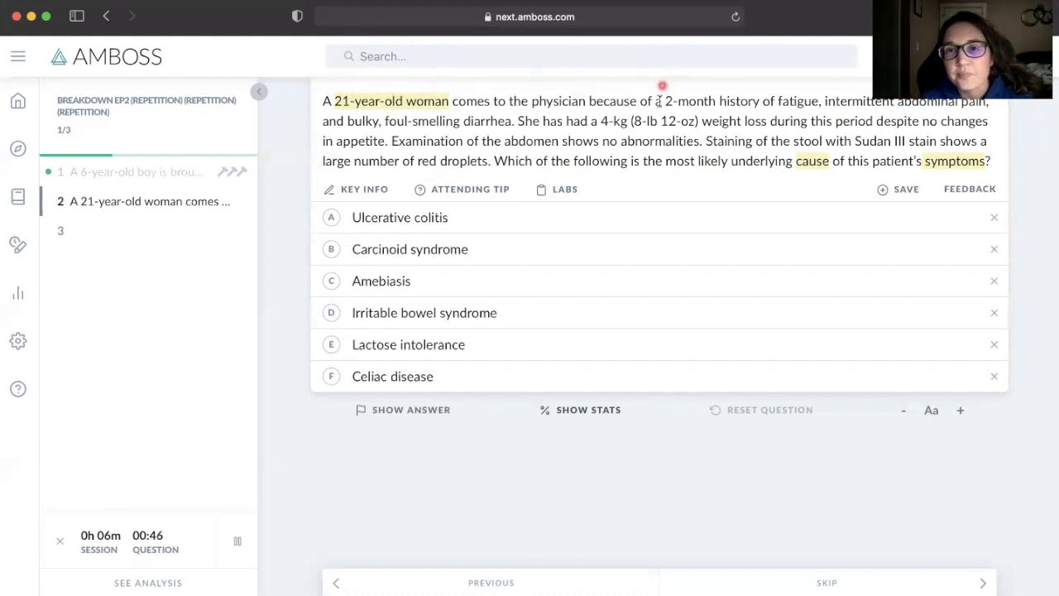
pyautogui.moveTo(662, 101); pyautogui.dragTo(716, 97)
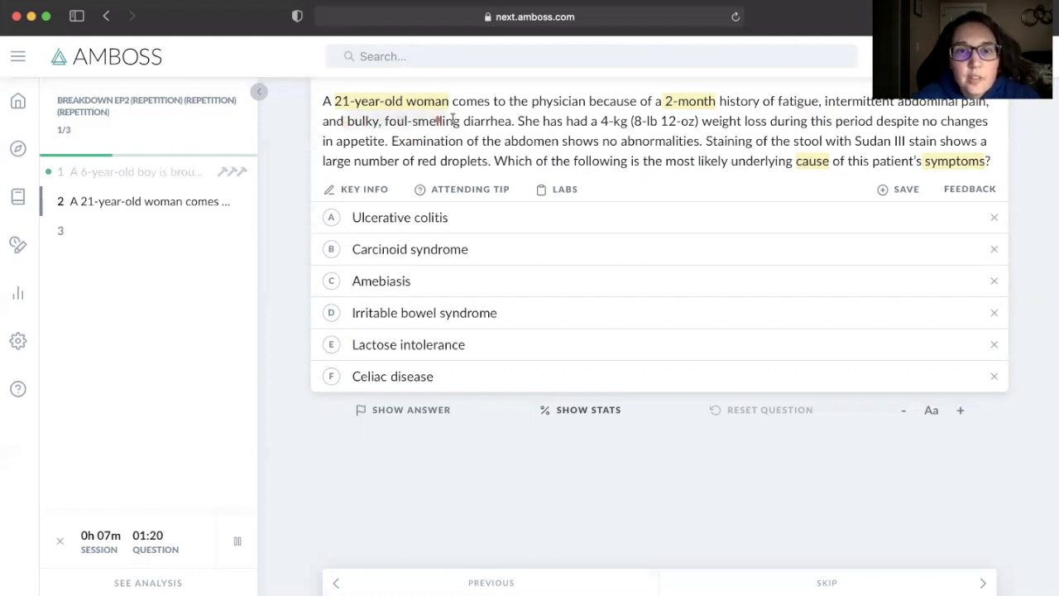
pyautogui.moveTo(461, 121); pyautogui.dragTo(388, 122)
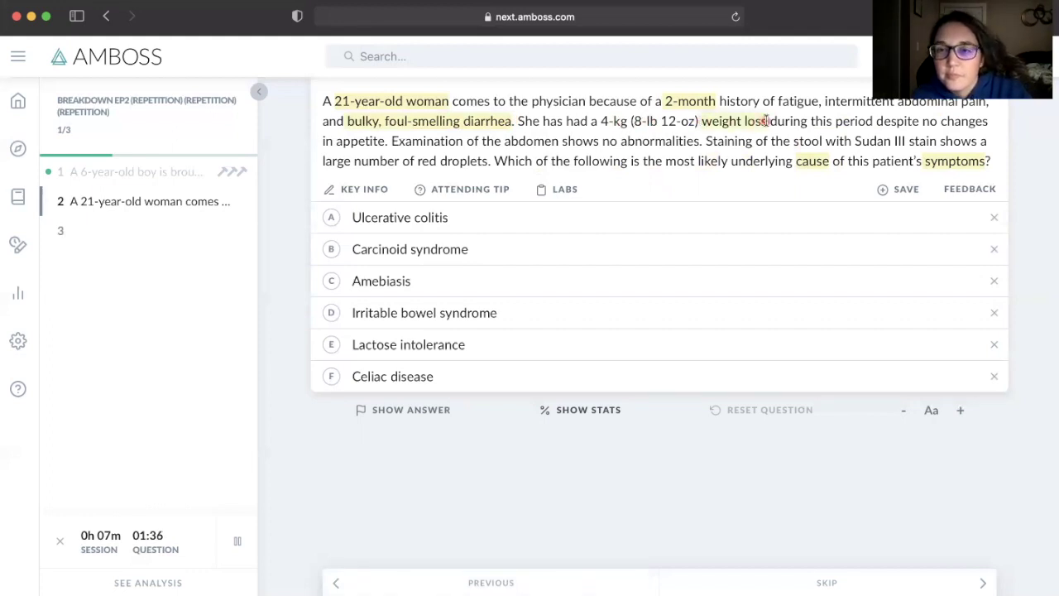
pyautogui.moveTo(766, 120); pyautogui.dragTo(701, 123)
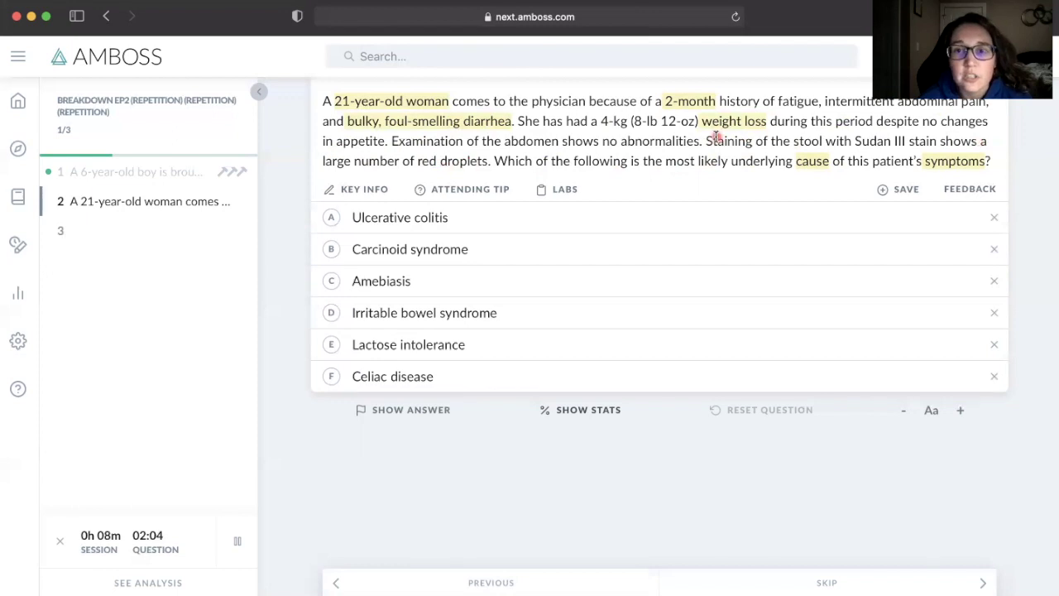
pyautogui.moveTo(708, 140); pyautogui.dragTo(493, 160)
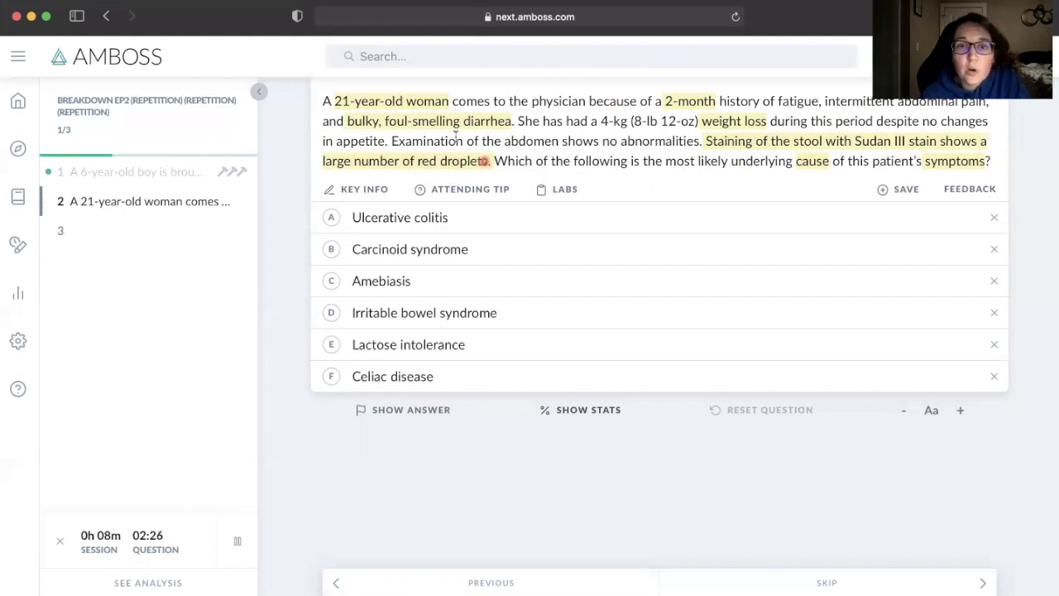
pyautogui.click(450, 161)
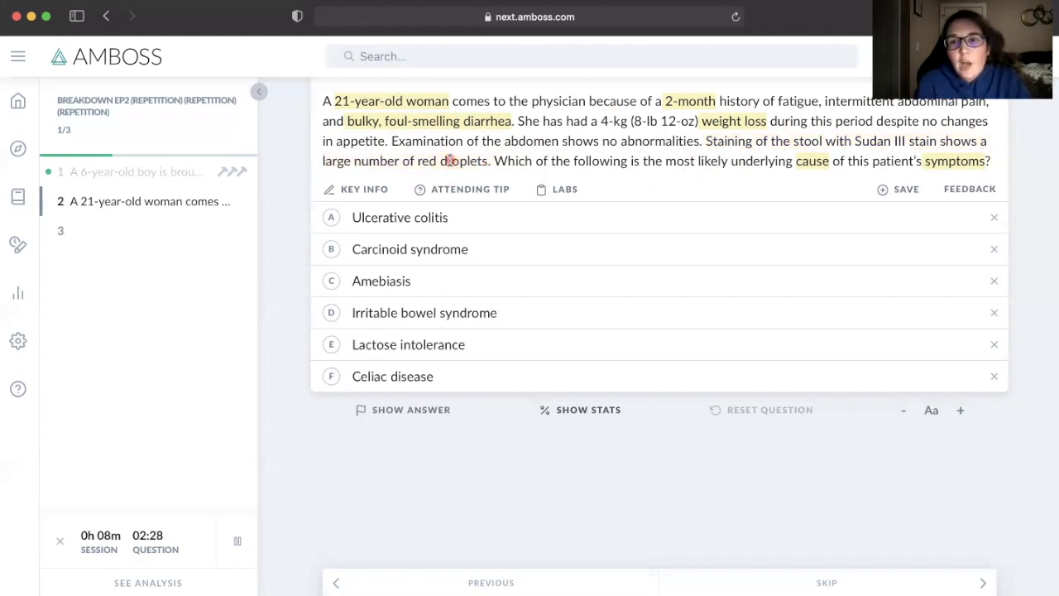
# - Cross out Ulcerative colitis, Carcinoid syndrome, Amebiasis, Irritable bowel syndrome and Lactose intolerance as answers to question 2
pyautogui.click(994, 220)
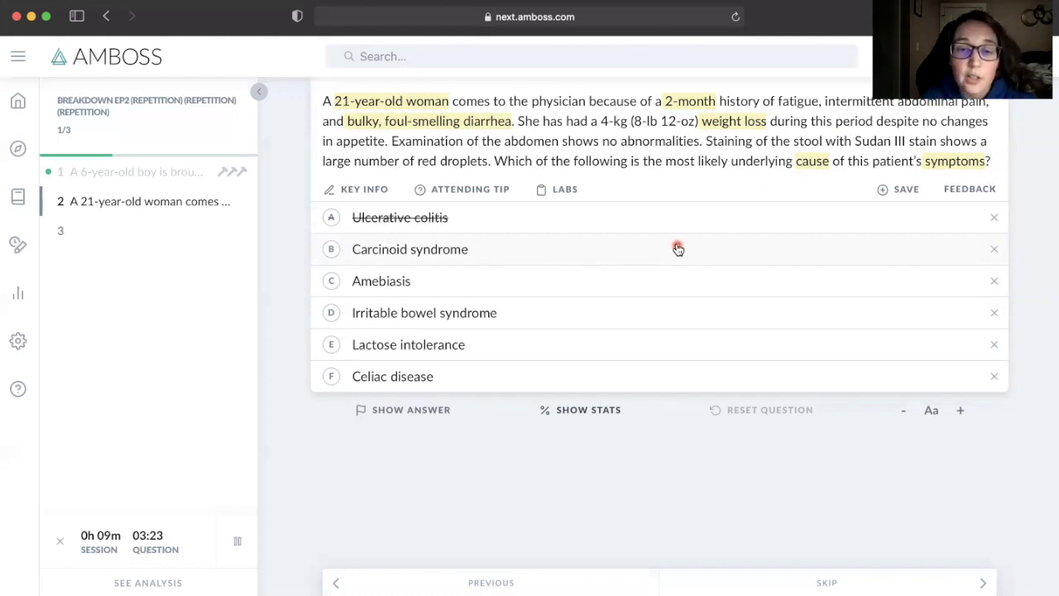
pyautogui.click(996, 251)
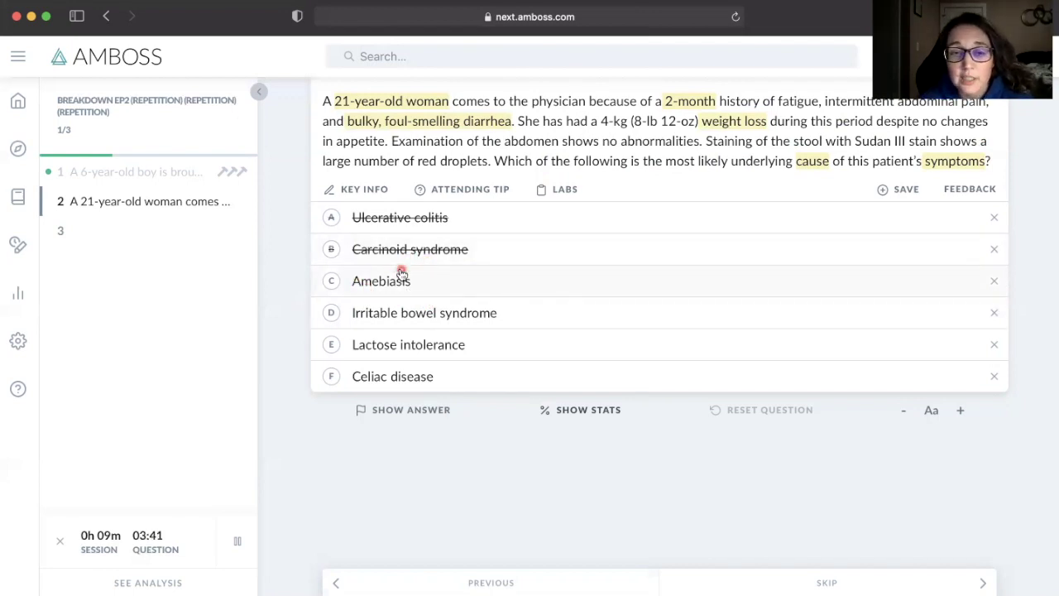
pyautogui.click(997, 282)
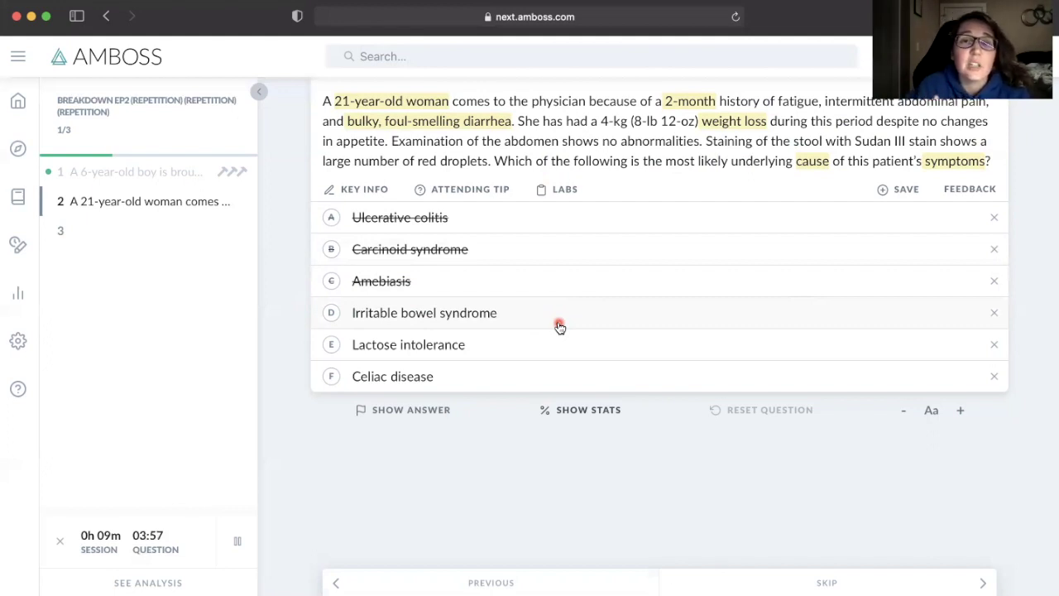
pyautogui.click(994, 312)
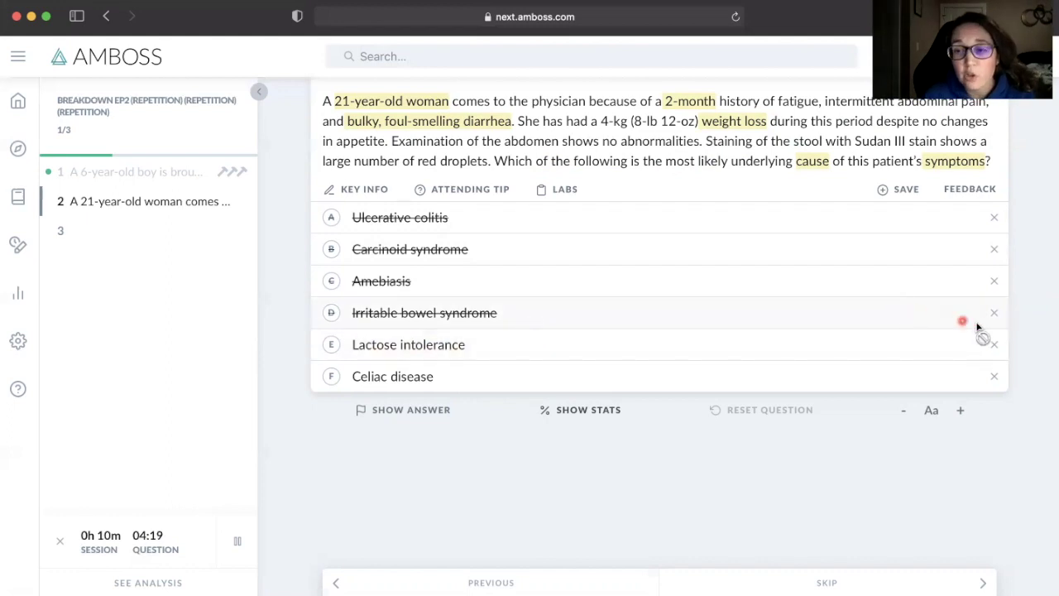
pyautogui.click(997, 348)
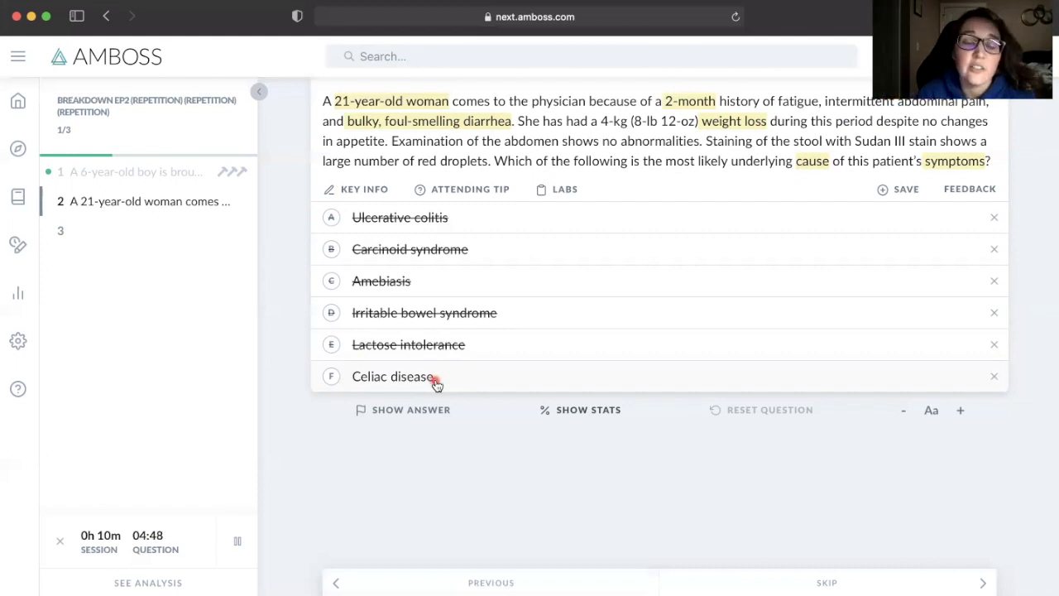
# - Answer question 2 with "Celiac disease", review its explanation and collapse it
pyautogui.click(461, 387)
pyautogui.moveTo(530, 403)
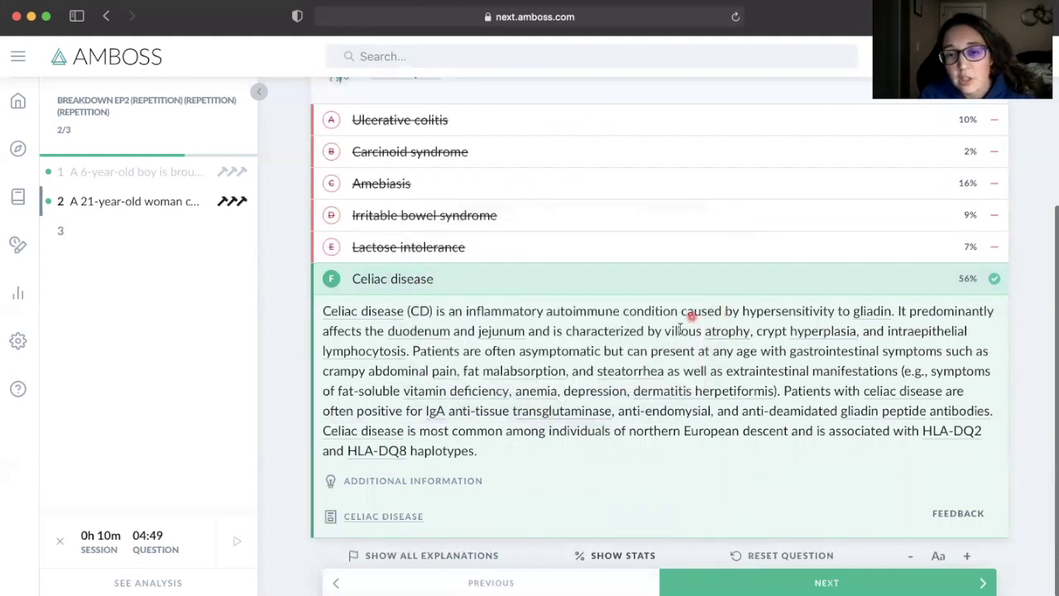
pyautogui.moveTo(728, 339)
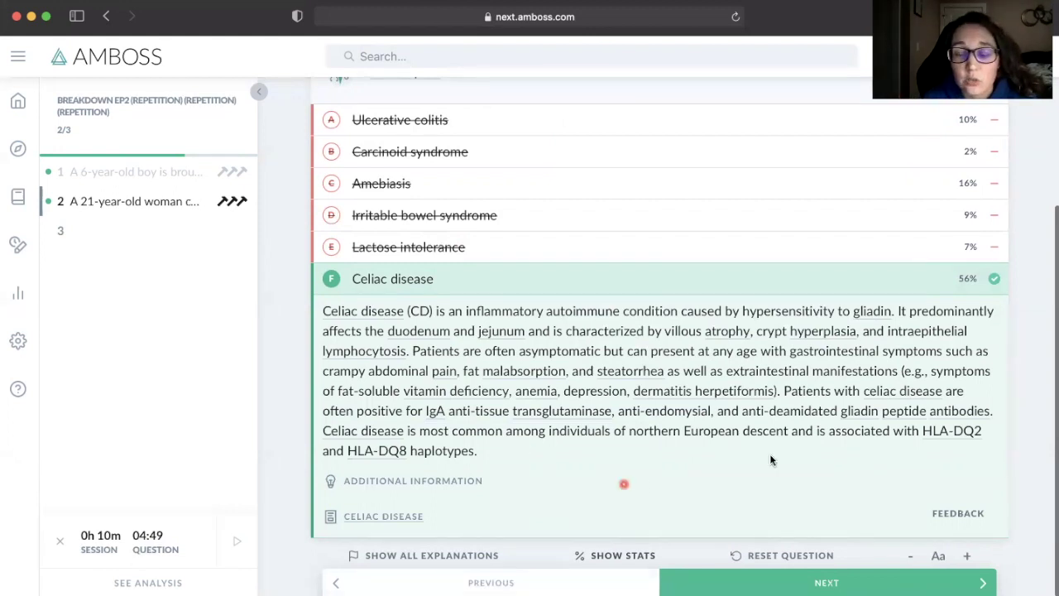
pyautogui.click(823, 287)
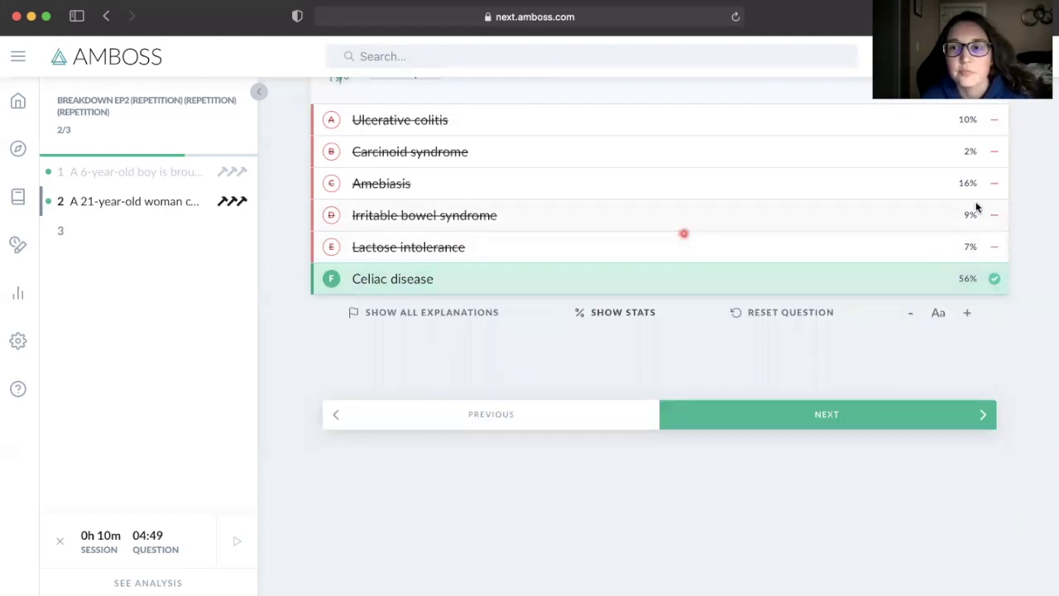
# - Go to question 3 and highlight "pathogenesis" and "condition" in its final sentence
pyautogui.click(783, 418)
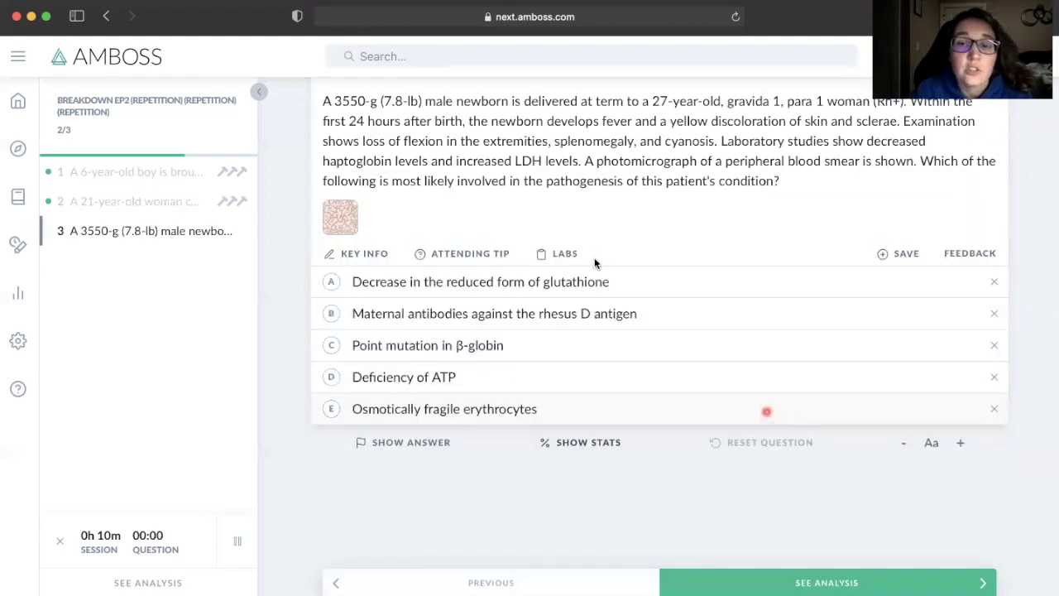
pyautogui.click(727, 206)
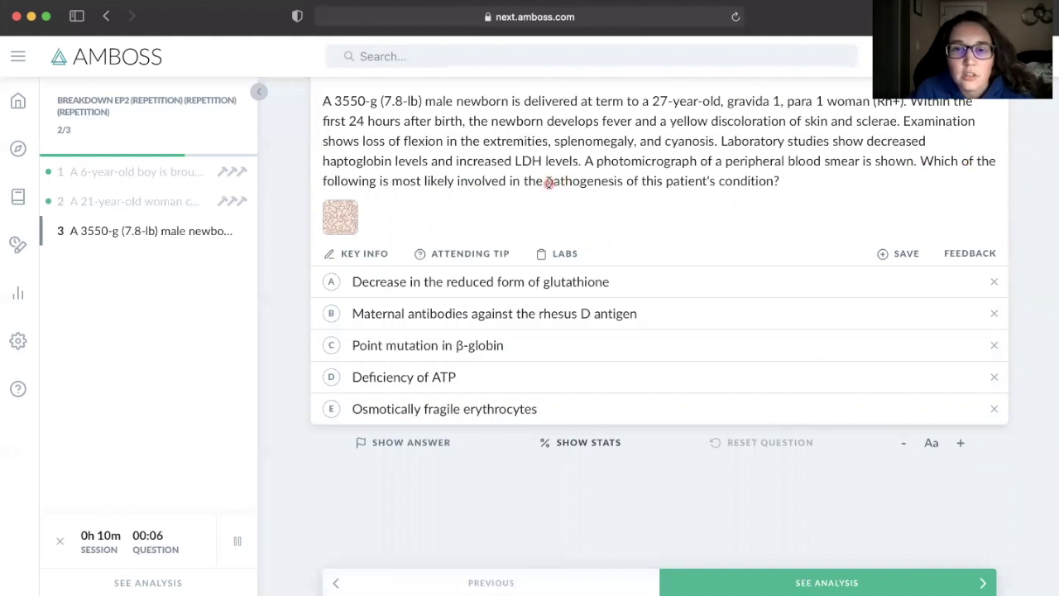
pyautogui.moveTo(546, 182); pyautogui.dragTo(624, 181)
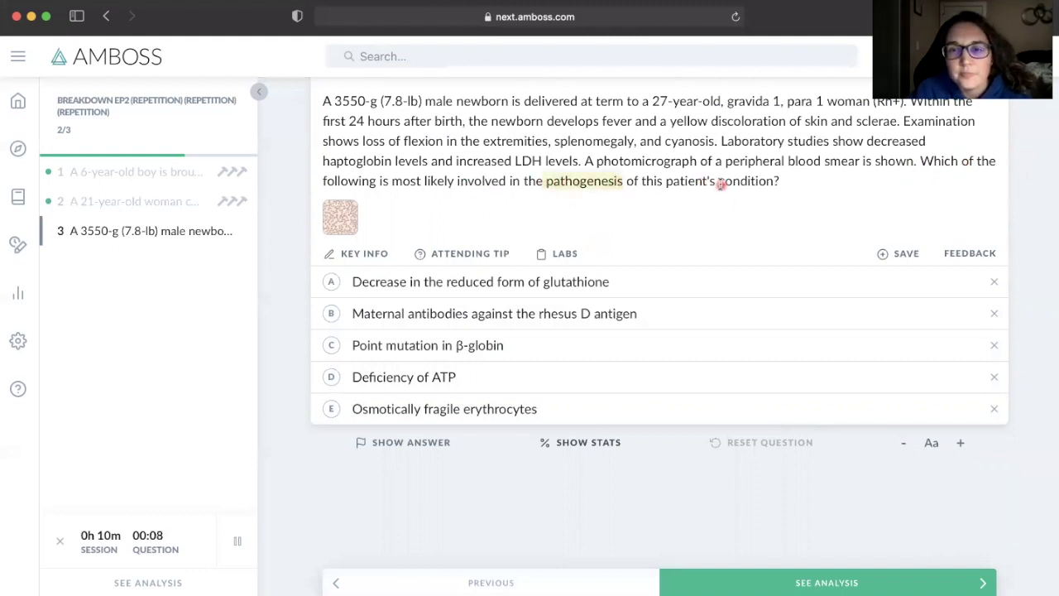
pyautogui.moveTo(717, 182); pyautogui.dragTo(778, 182)
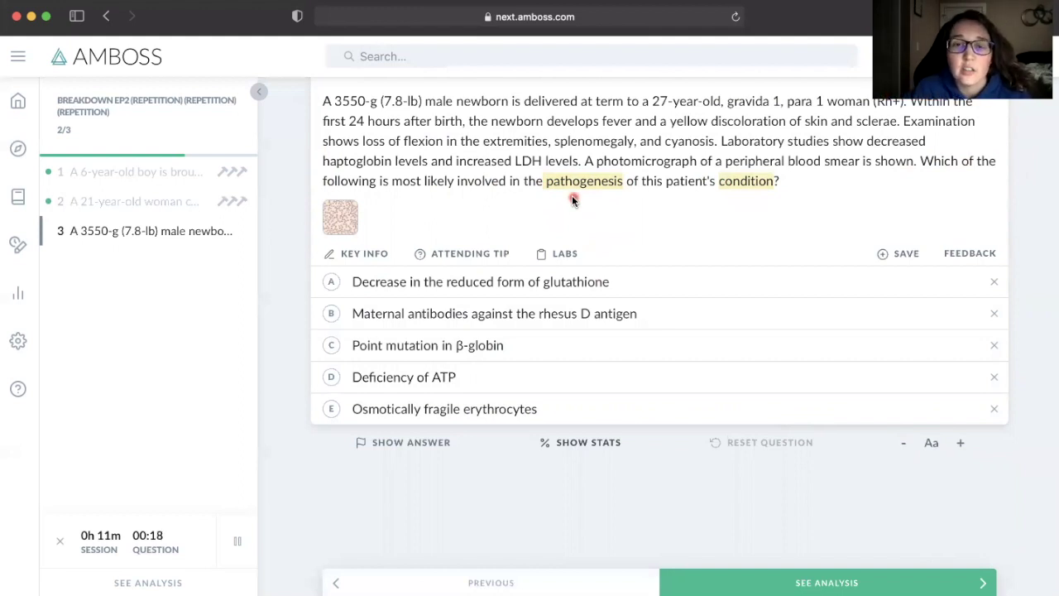
# - Enlarge the peripheral blood smear photomicrograph in question 3, examine the shape of the red blood cells and close the image
pyautogui.click(336, 225)
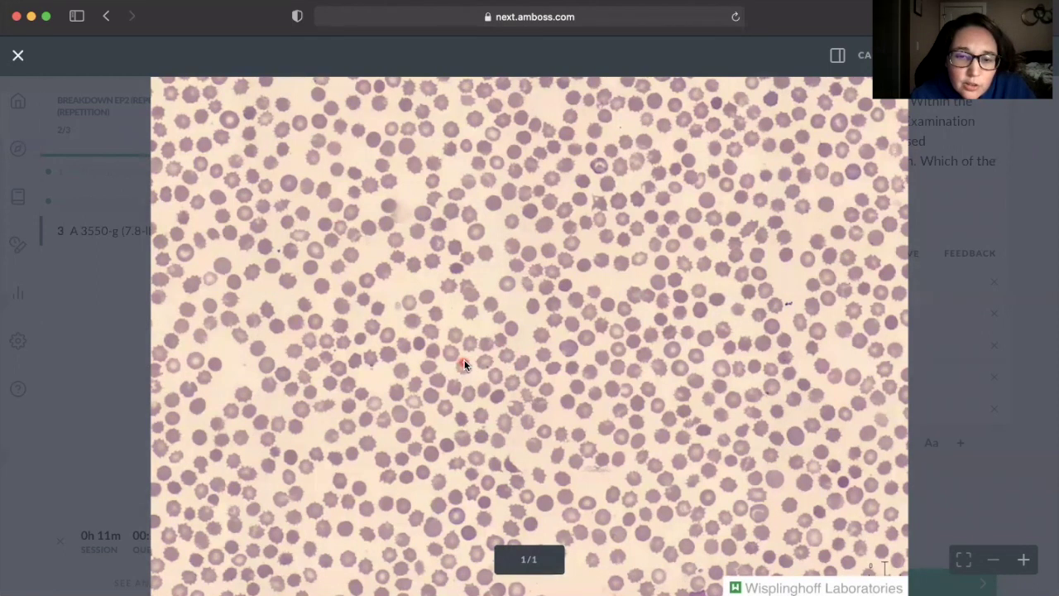
pyautogui.click(18, 58)
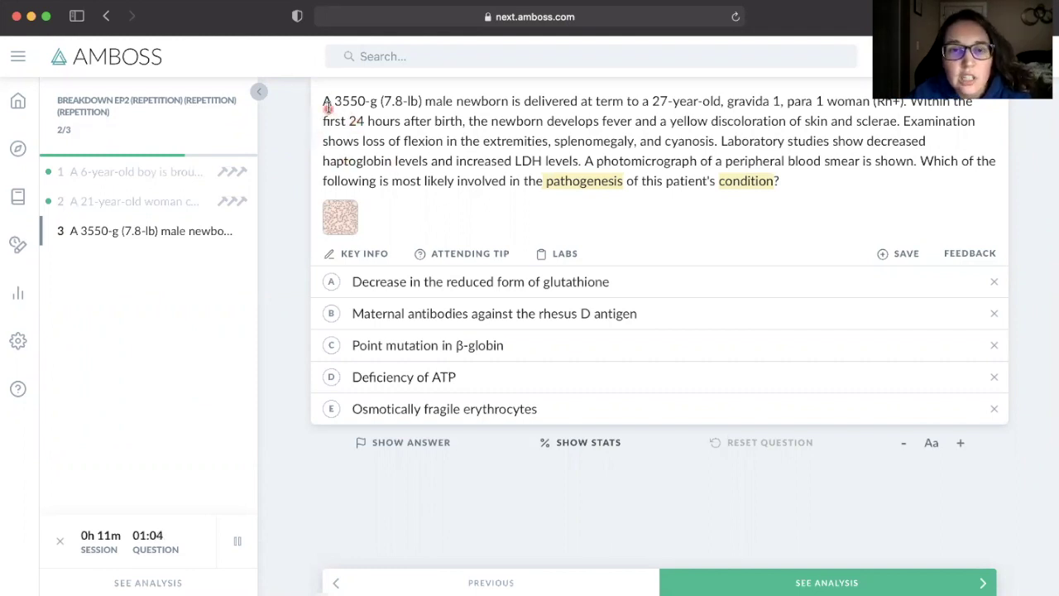
# - Highlight "3550-g (7.8-lb) male newborn" and "woman (Rh+)" in question 3 and cross out the answer "Maternal antibodies against the rhesus D antigen"
pyautogui.moveTo(403, 101); pyautogui.dragTo(507, 101)
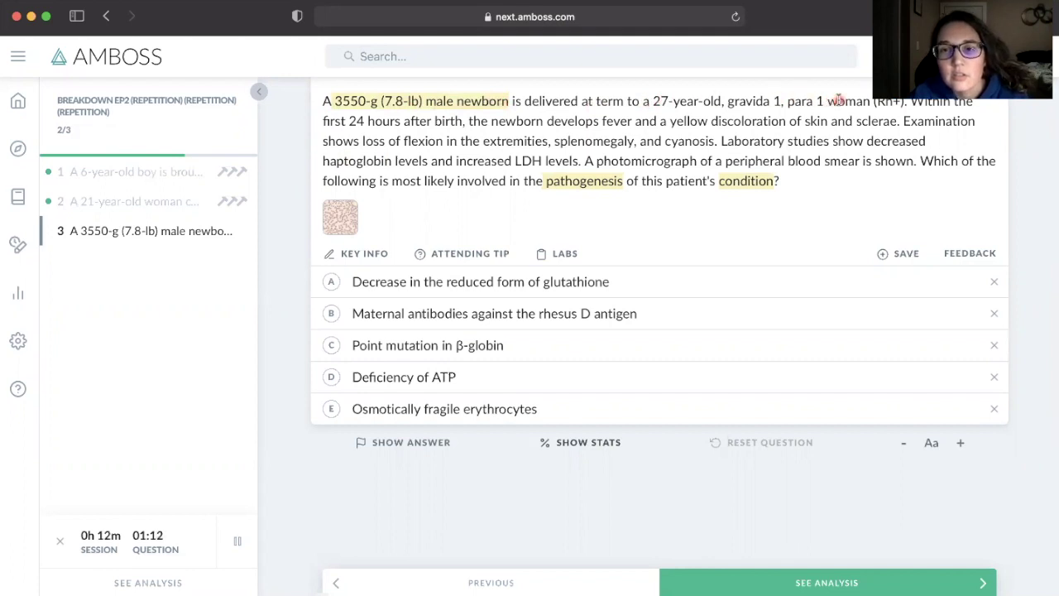
pyautogui.moveTo(828, 101); pyautogui.dragTo(908, 101)
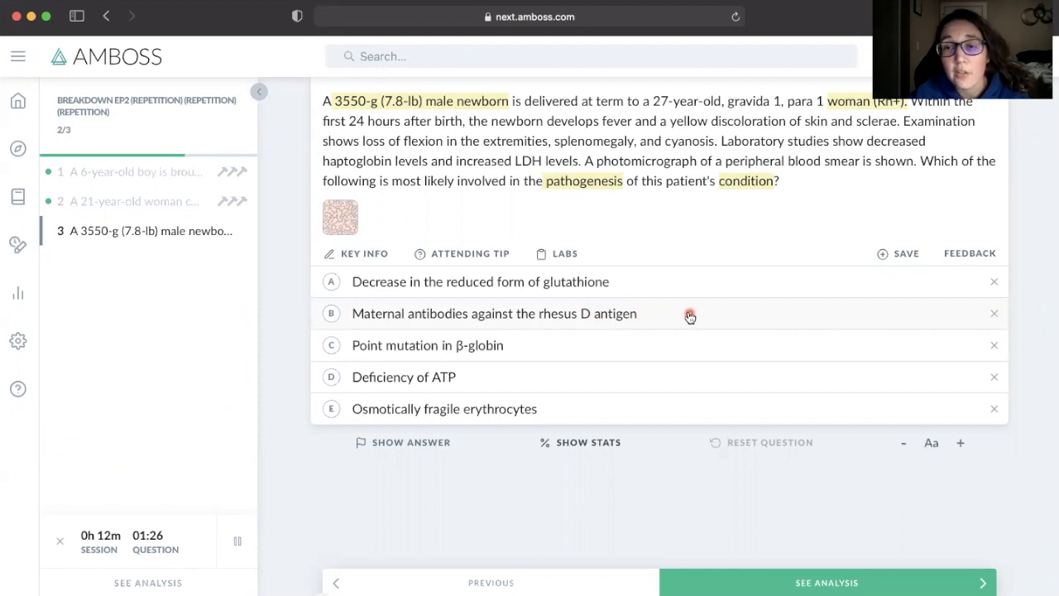
pyautogui.click(993, 313)
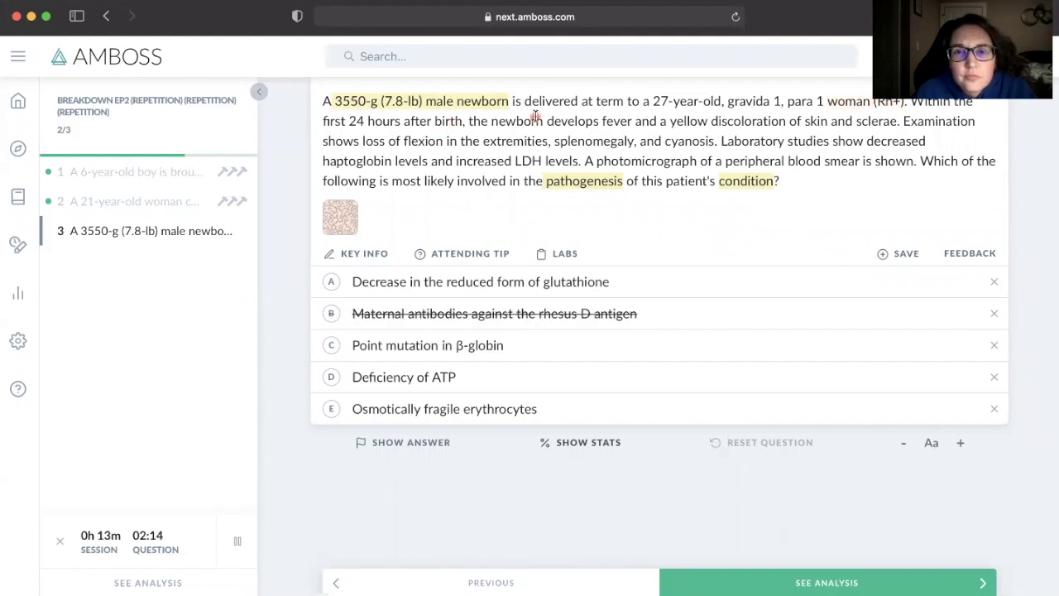
# - Highlight "fever", "yellow discoloration of skin", "splenomegaly", "cyanosis" and "decreased haptoglobin levels and increased LDH levels" in question 3
pyautogui.moveTo(601, 121); pyautogui.dragTo(631, 121)
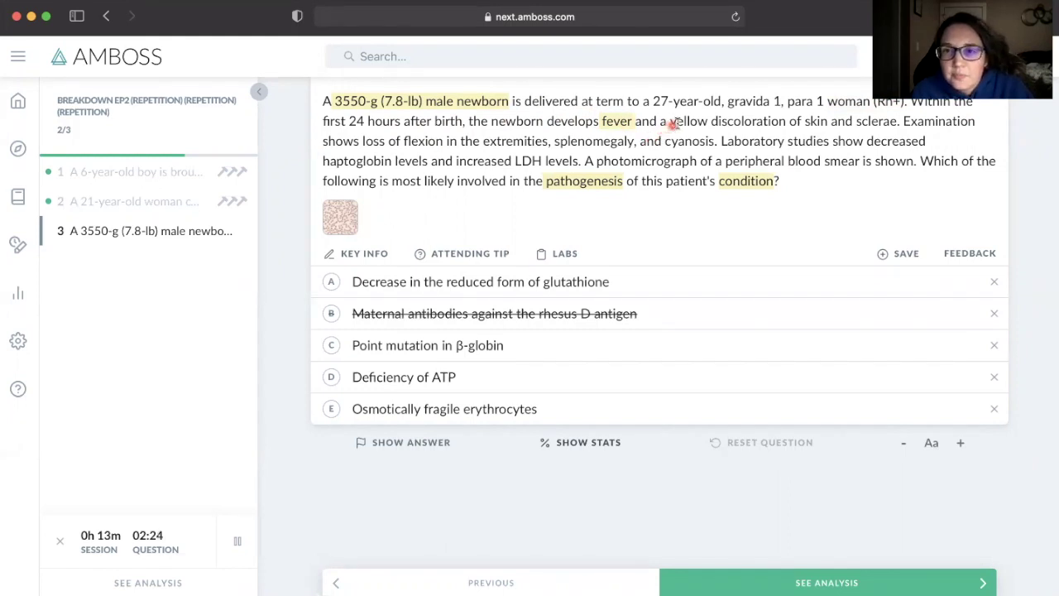
pyautogui.moveTo(670, 121); pyautogui.dragTo(827, 114)
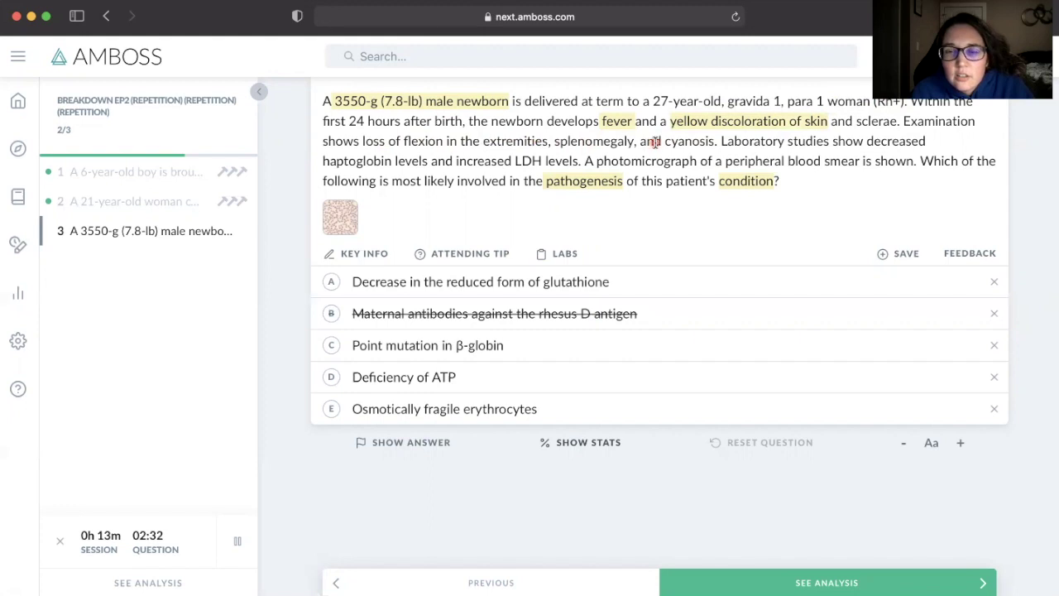
pyautogui.moveTo(567, 141); pyautogui.dragTo(716, 143)
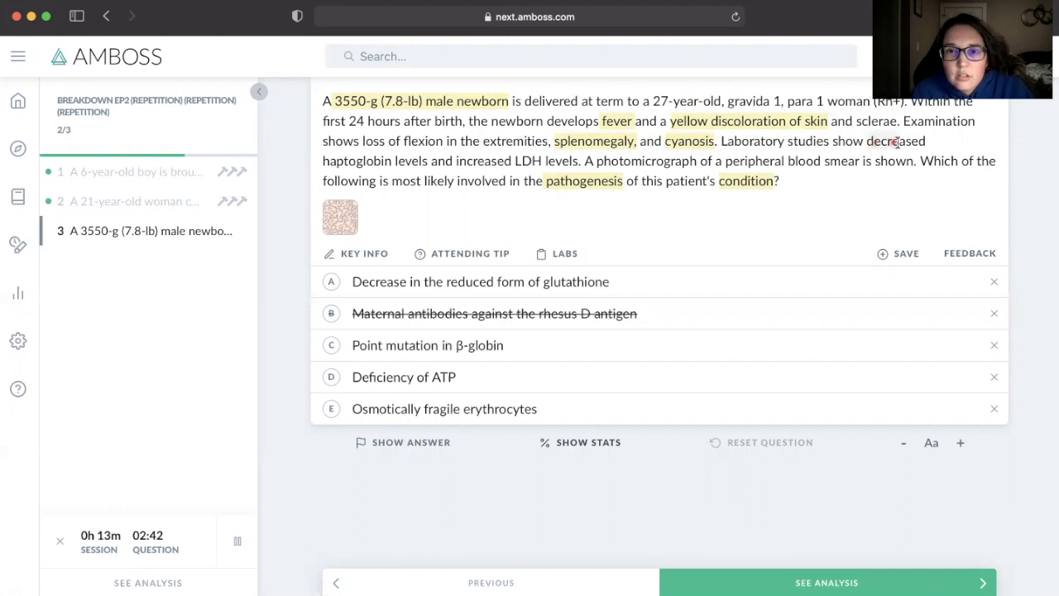
pyautogui.moveTo(869, 142); pyautogui.dragTo(579, 161)
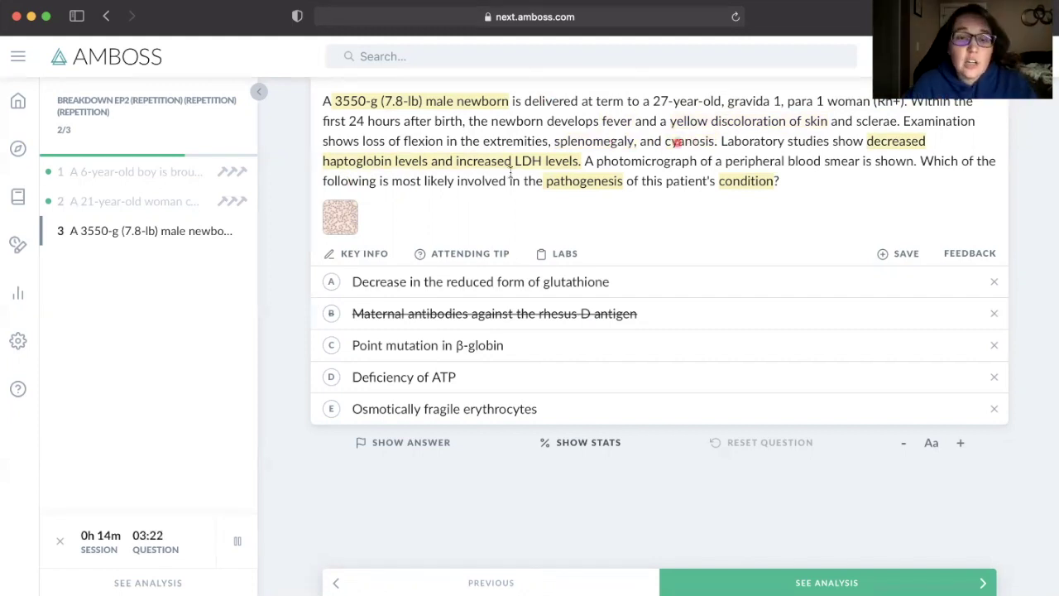
# - Recheck the blood smear image and cross out "Decrease in the reduced form of glutathione", "Point mutation in β-globin" and "Osmotically fragile erythrocytes"
pyautogui.click(340, 221)
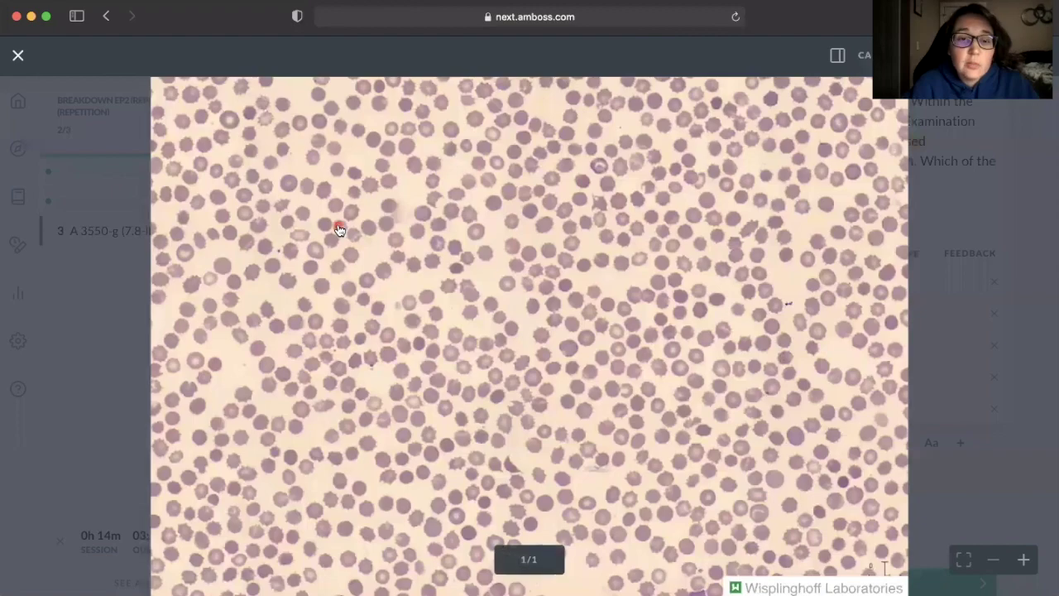
pyautogui.click(18, 55)
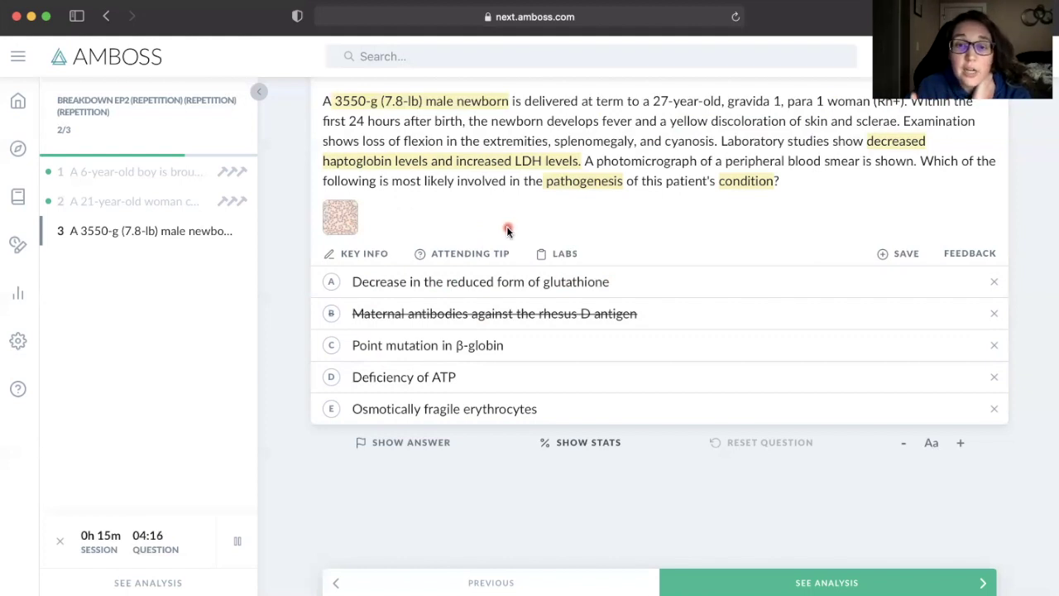
pyautogui.click(996, 283)
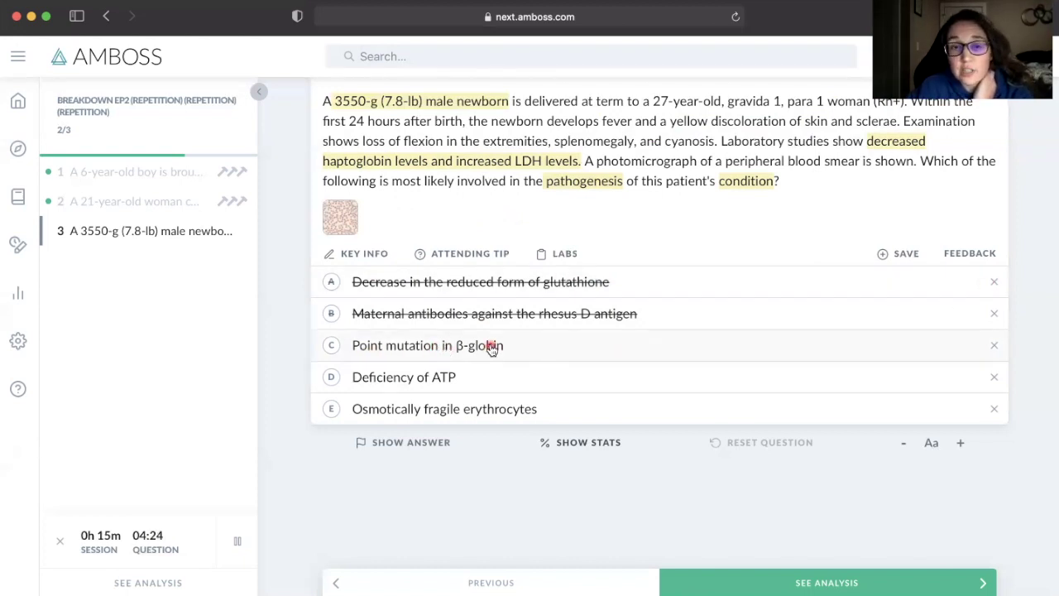
pyautogui.click(348, 220)
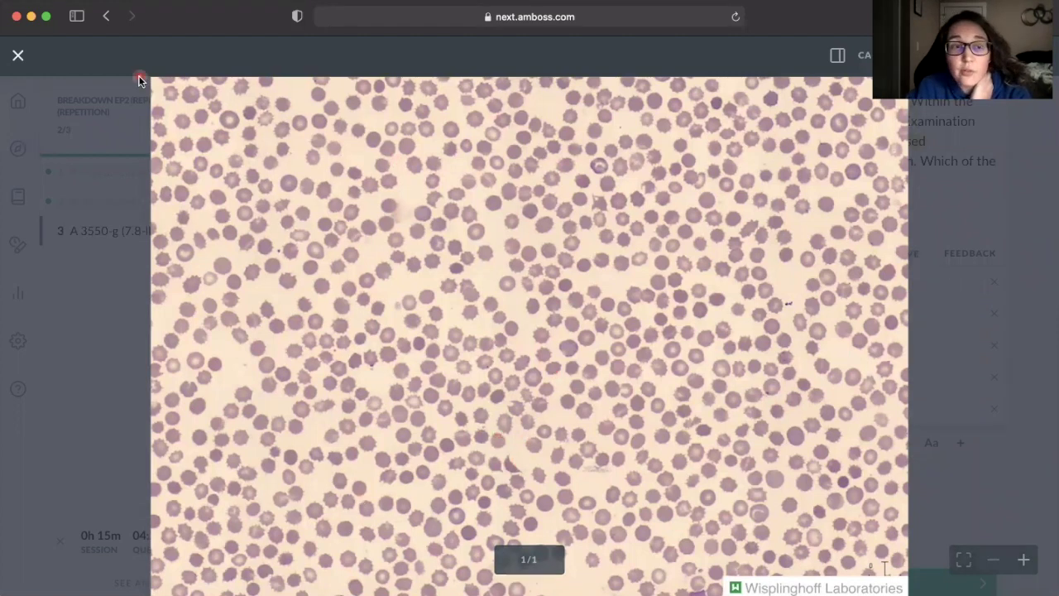
pyautogui.click(17, 56)
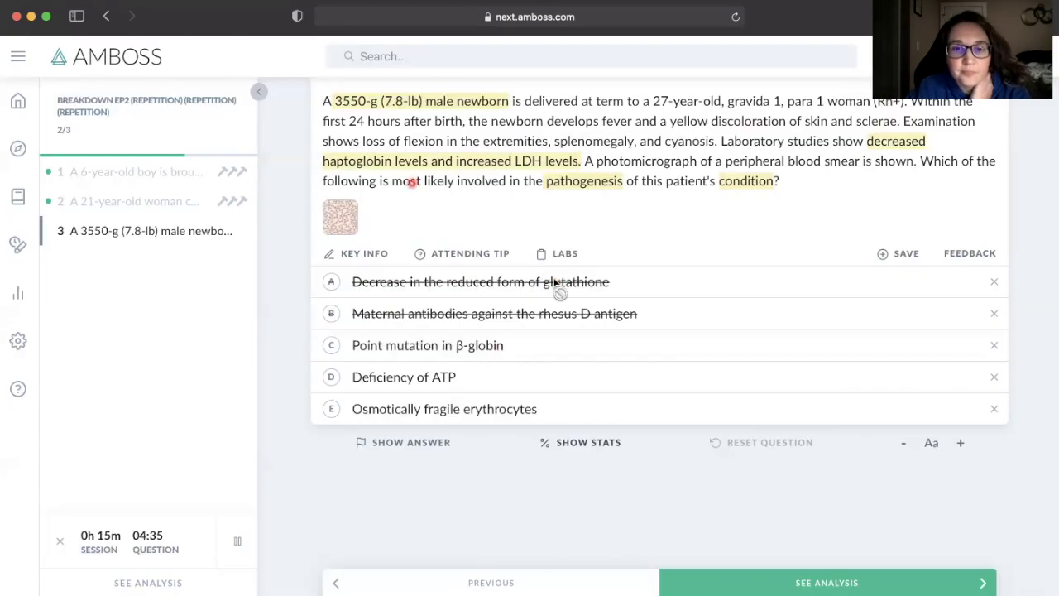
pyautogui.click(995, 347)
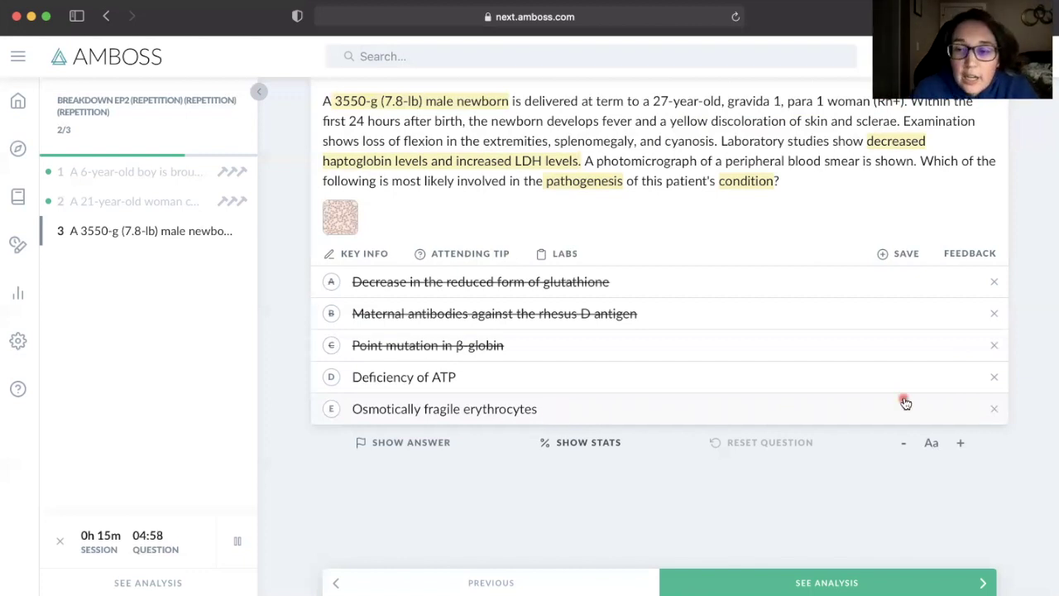
pyautogui.click(994, 408)
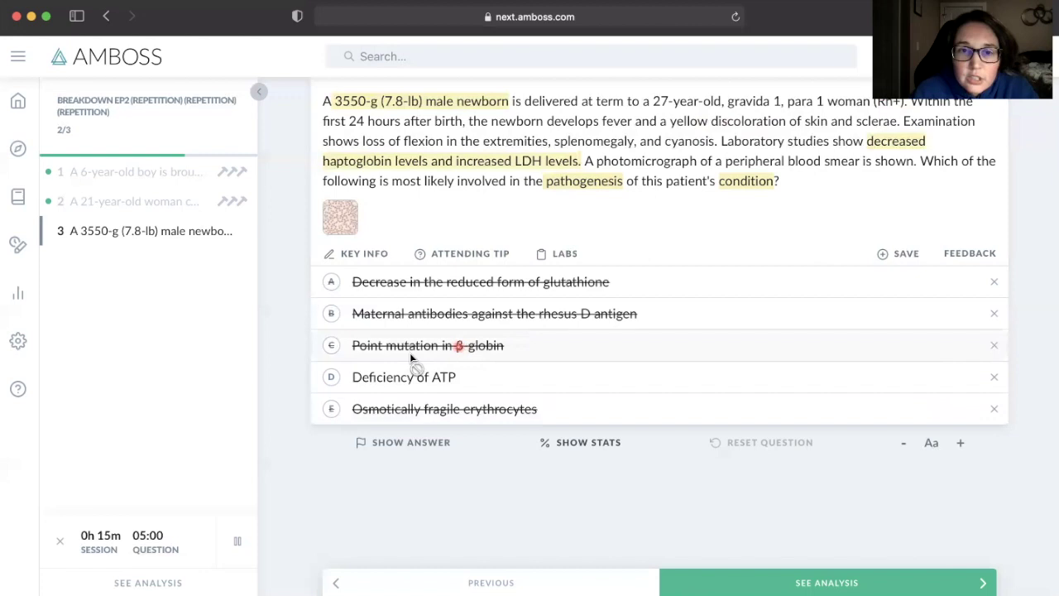
# - Answer question 3 with "Deficiency of ATP", review its explanation and glycolysis diagram, and collapse the explanation
pyautogui.click(396, 386)
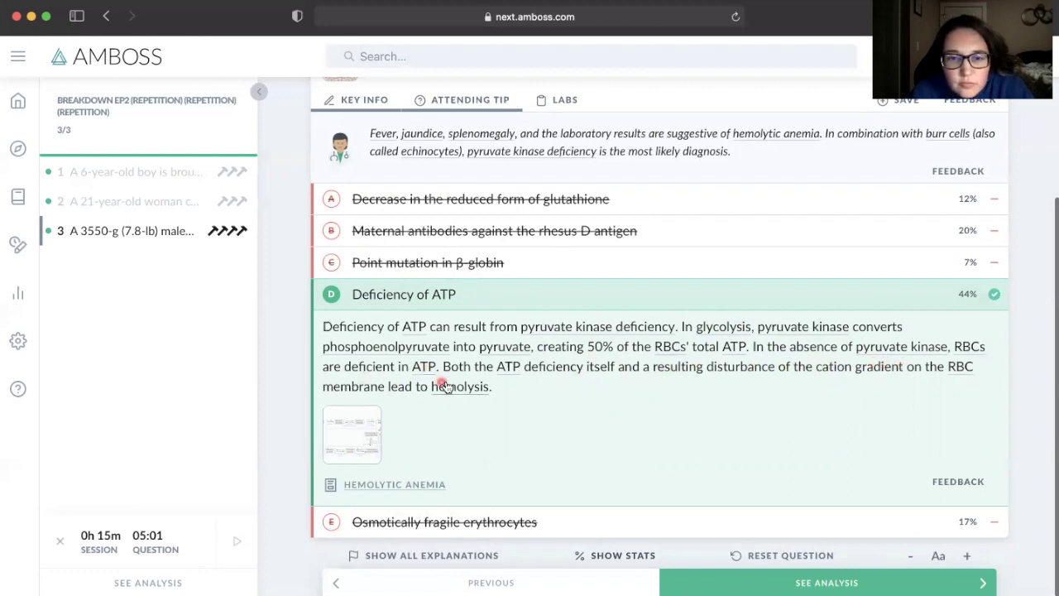
pyautogui.click(628, 411)
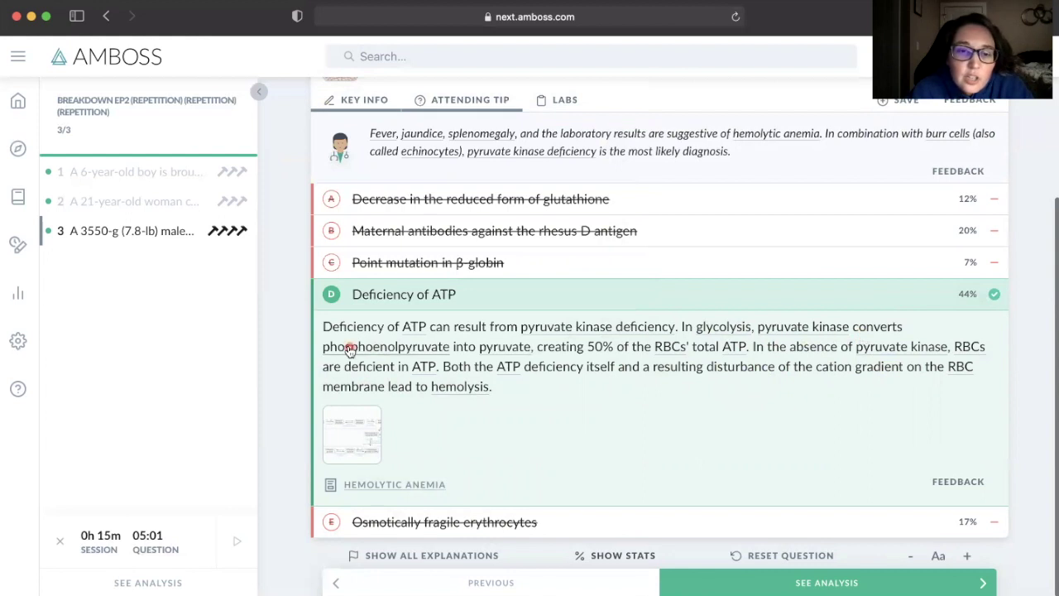
pyautogui.moveTo(505, 369)
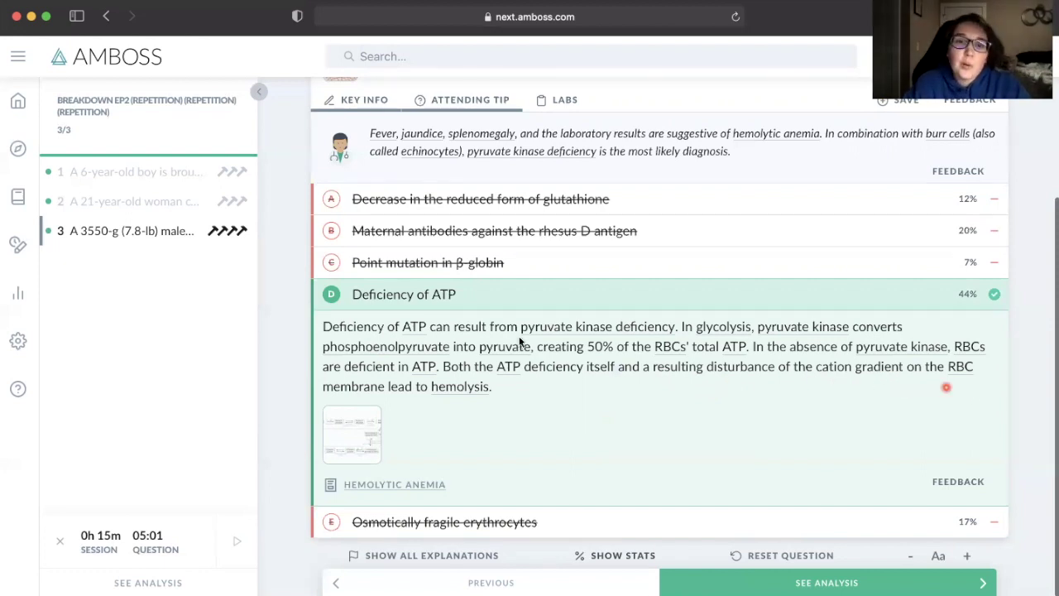
pyautogui.click(351, 433)
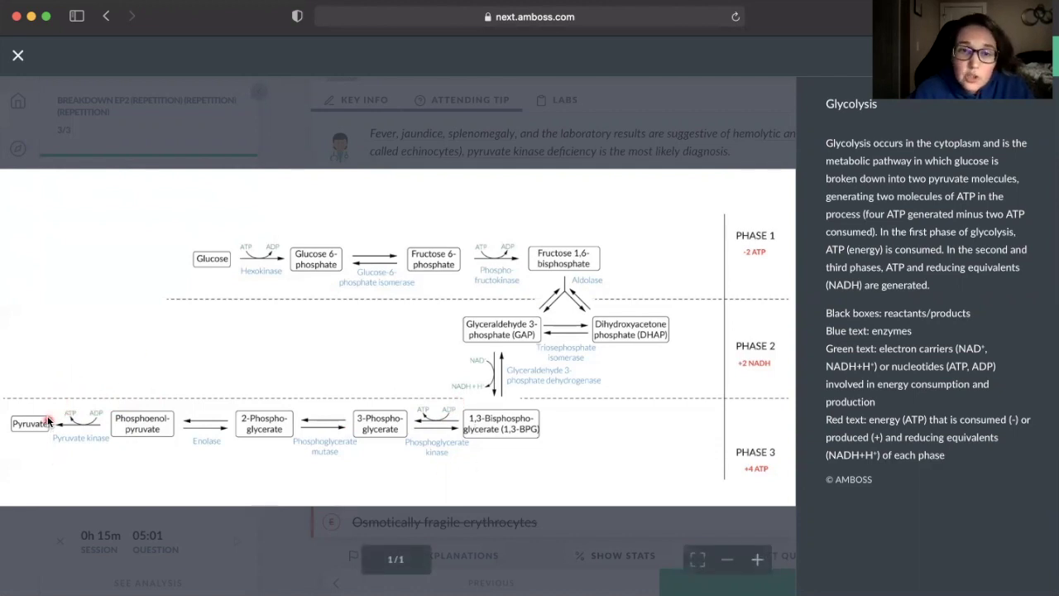
pyautogui.click(21, 58)
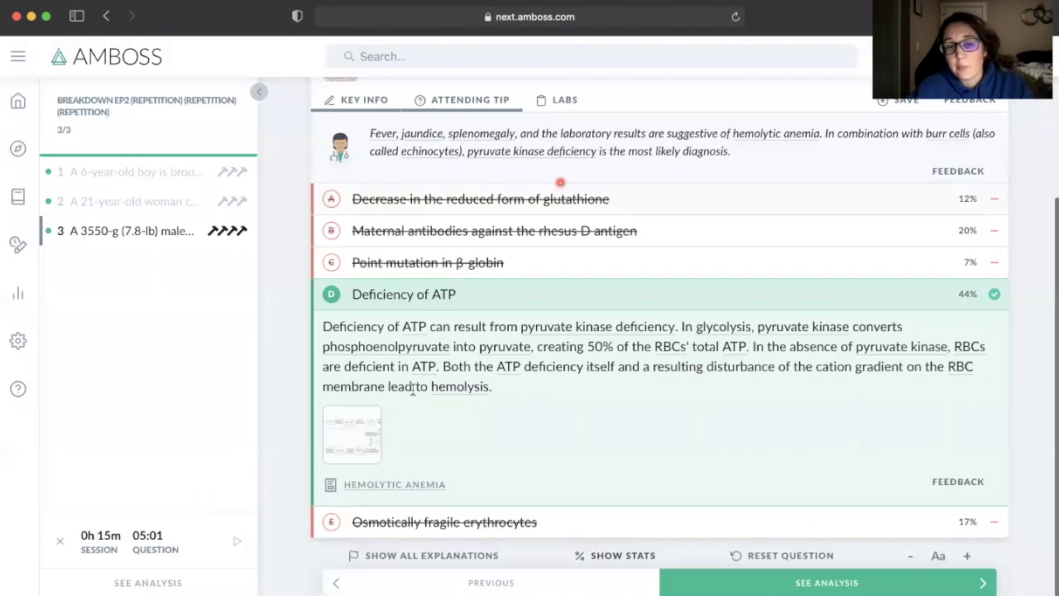
pyautogui.moveTo(458, 394)
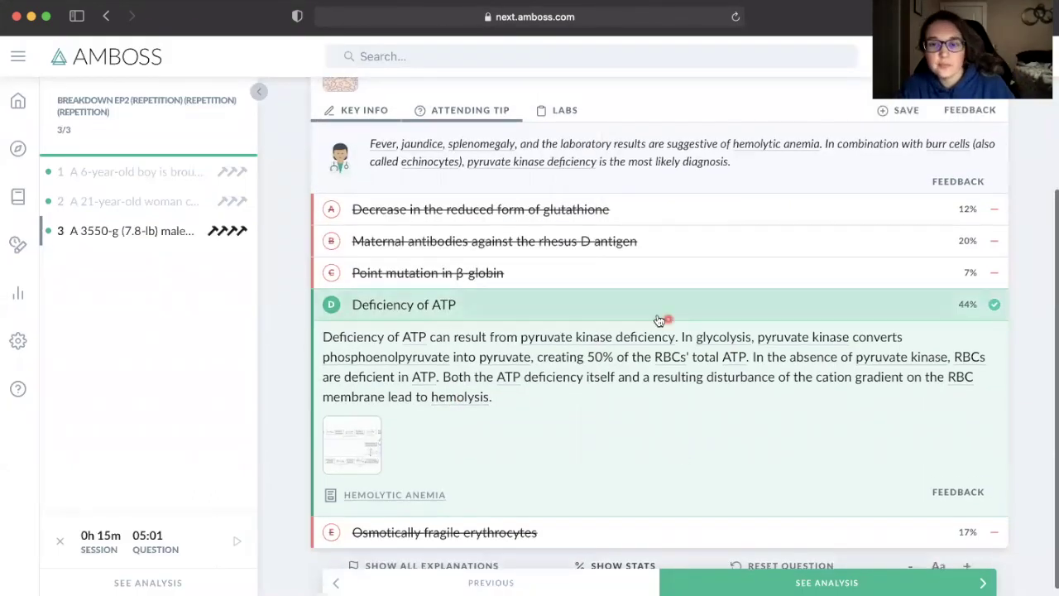
pyautogui.click(664, 317)
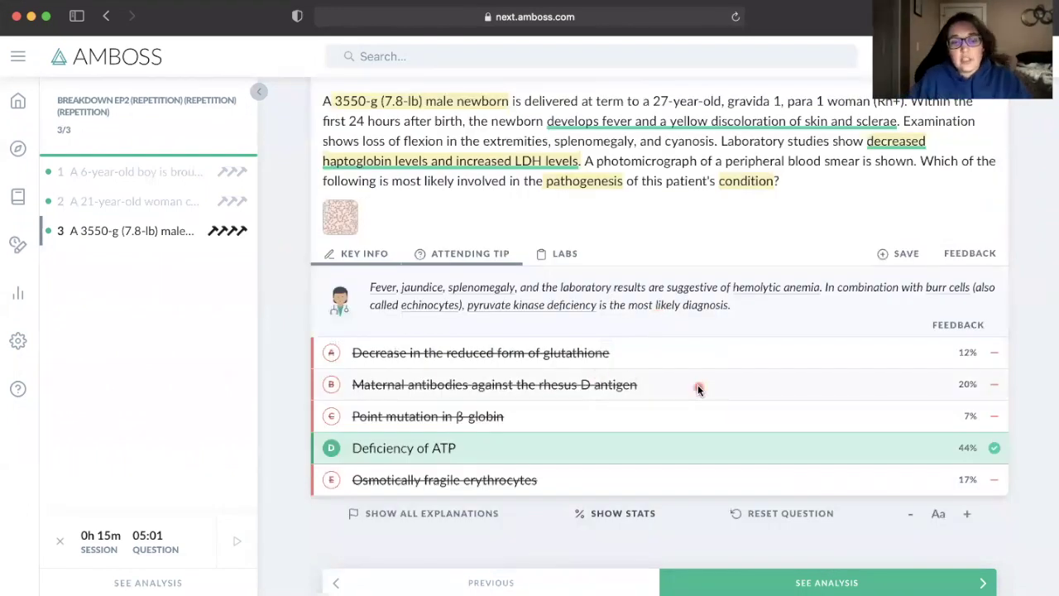